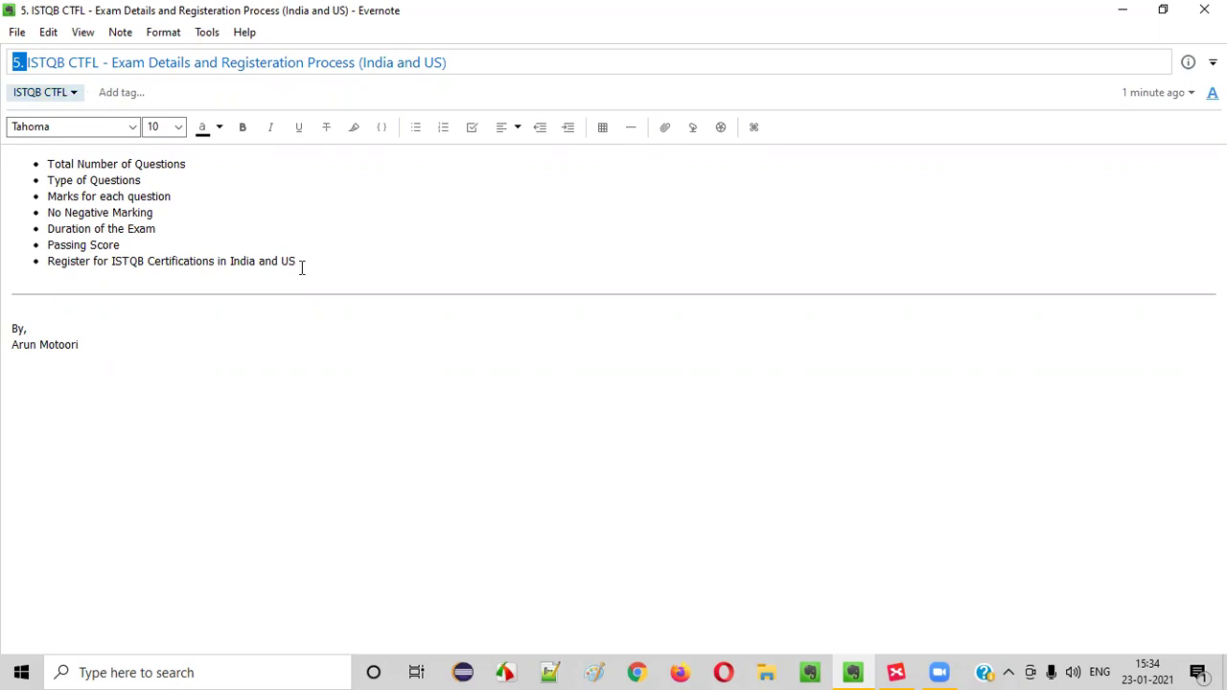
Select part of the Evernote note title, then switch to the ISTQB CTFL mind map in XMind.
{"action": "mouse_move", "coordinate": [112, 62]}
{"action": "left_mouse_down"}
{"action": "mouse_move", "coordinate": [348, 49]}
{"action": "mouse_move", "coordinate": [453, 59]}
{"action": "left_mouse_up"}
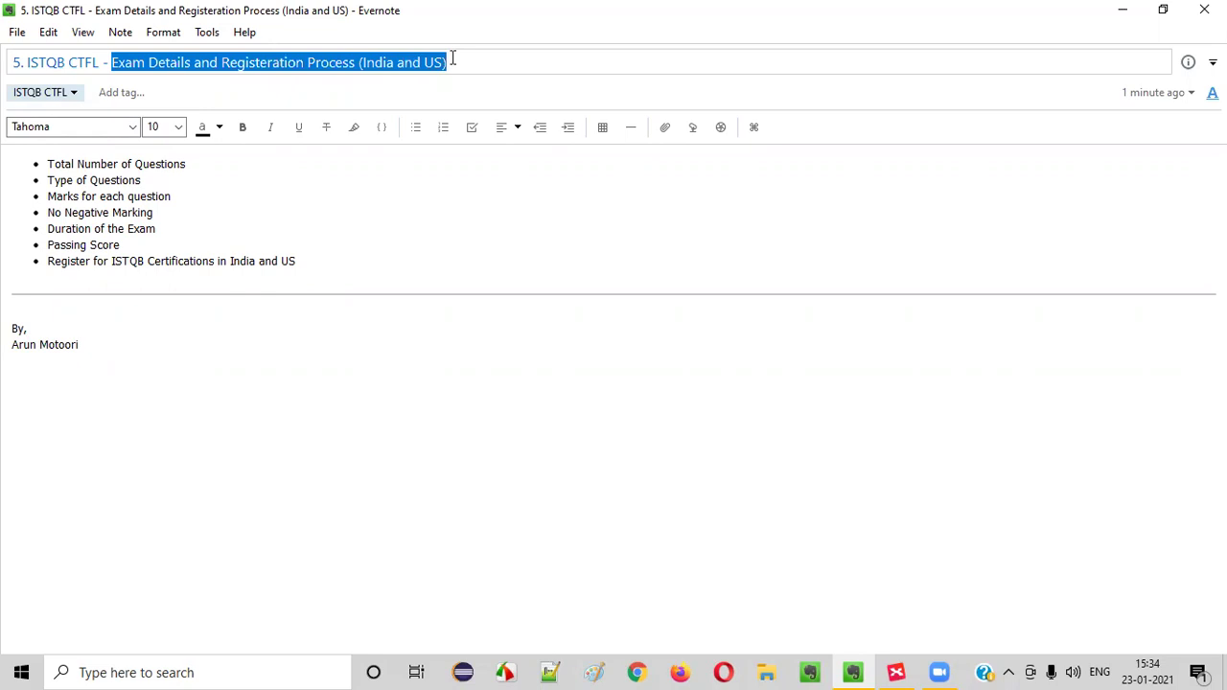
{"action": "left_click", "coordinate": [895, 672]}
Add a 40 subtopic under the Total Questions branch.
{"action": "left_click", "coordinate": [563, 358]}
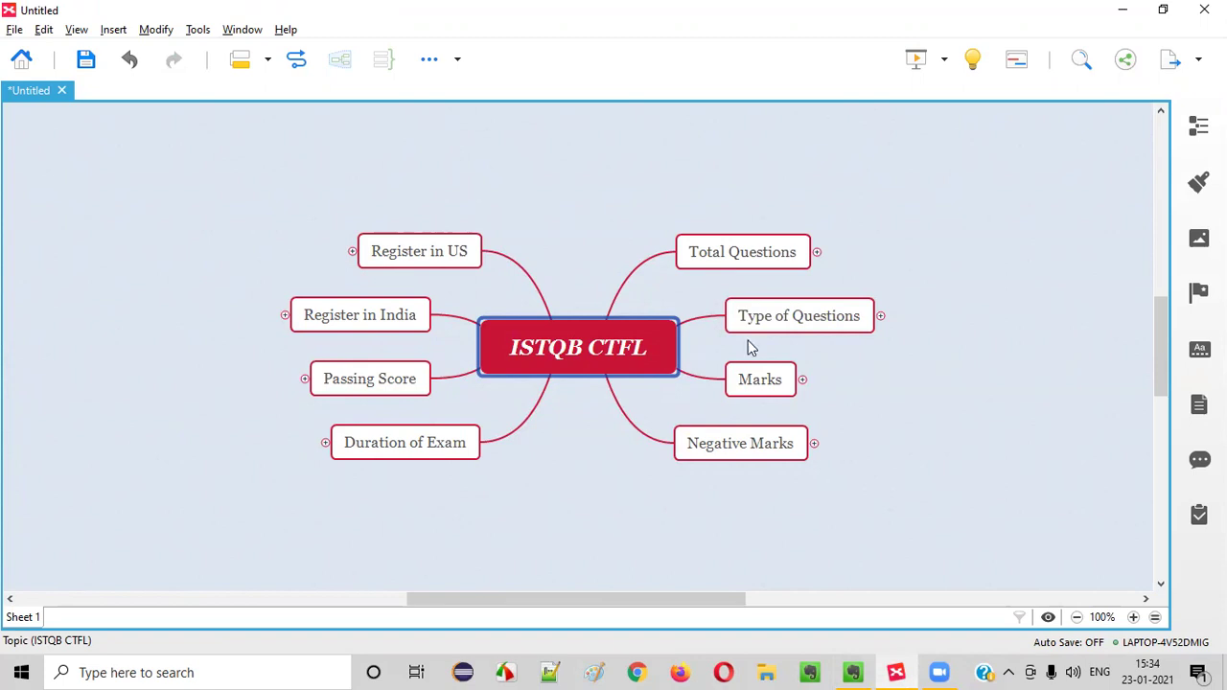
{"action": "scroll", "coordinate": [907, 349], "scroll_direction": "down", "scroll_amount": 1}
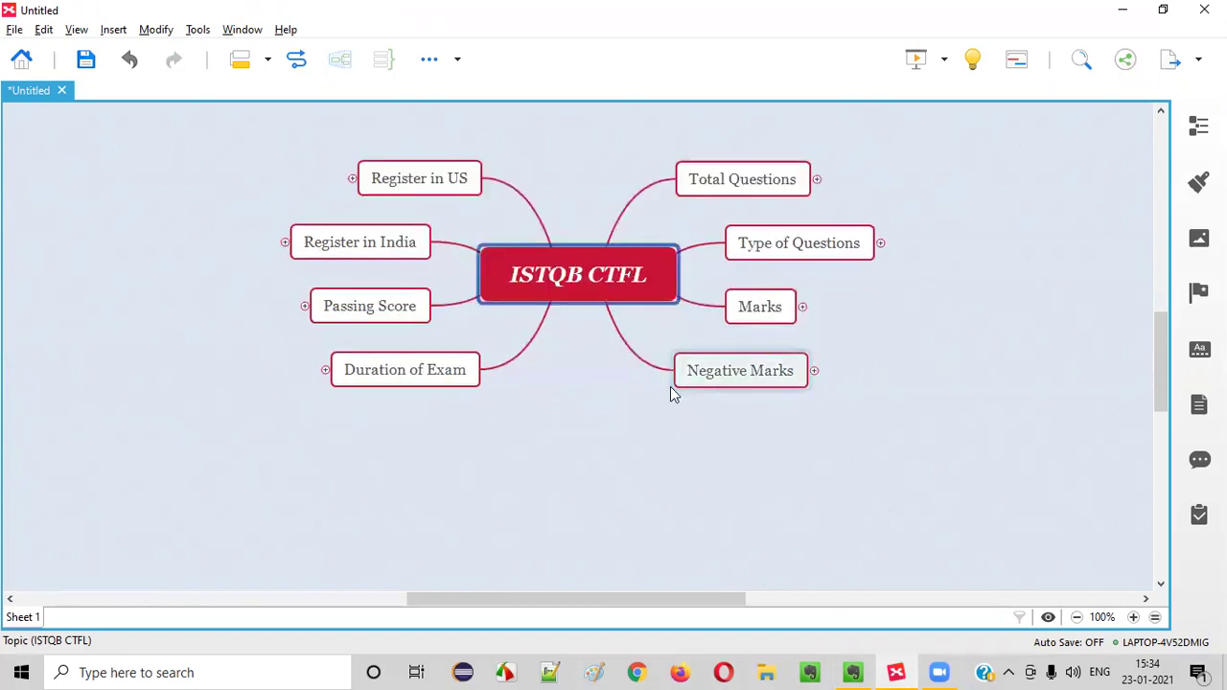
{"action": "left_click", "coordinate": [752, 188]}
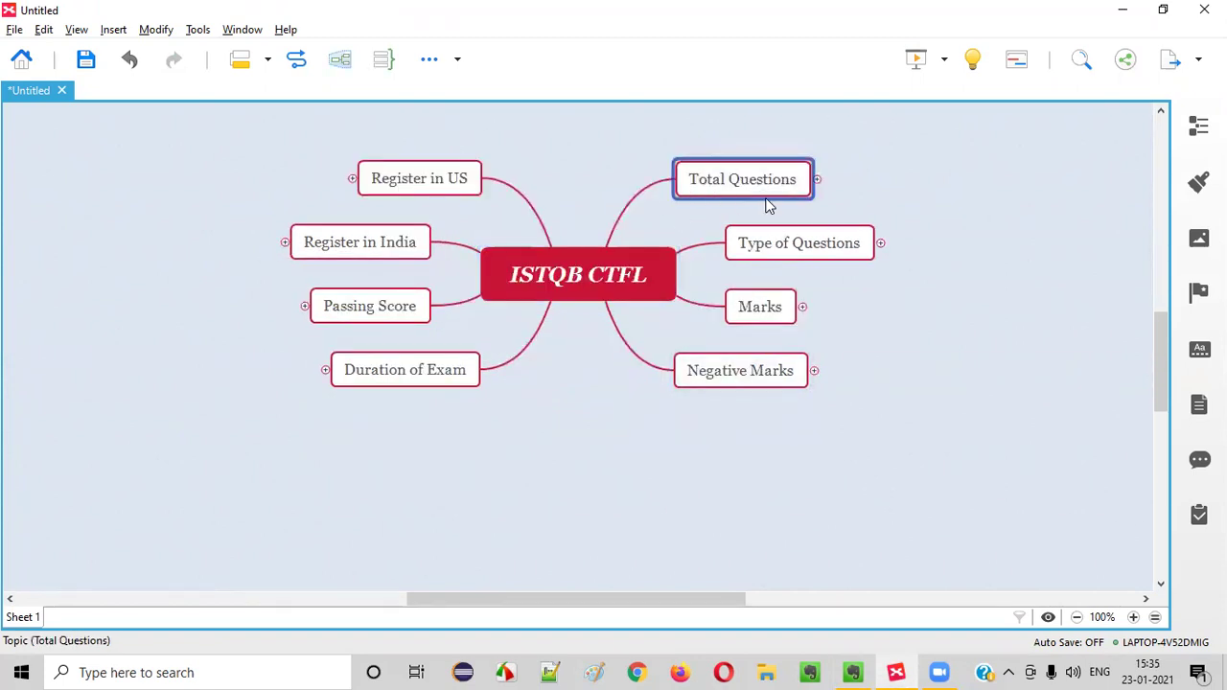
{"action": "left_click", "coordinate": [606, 286]}
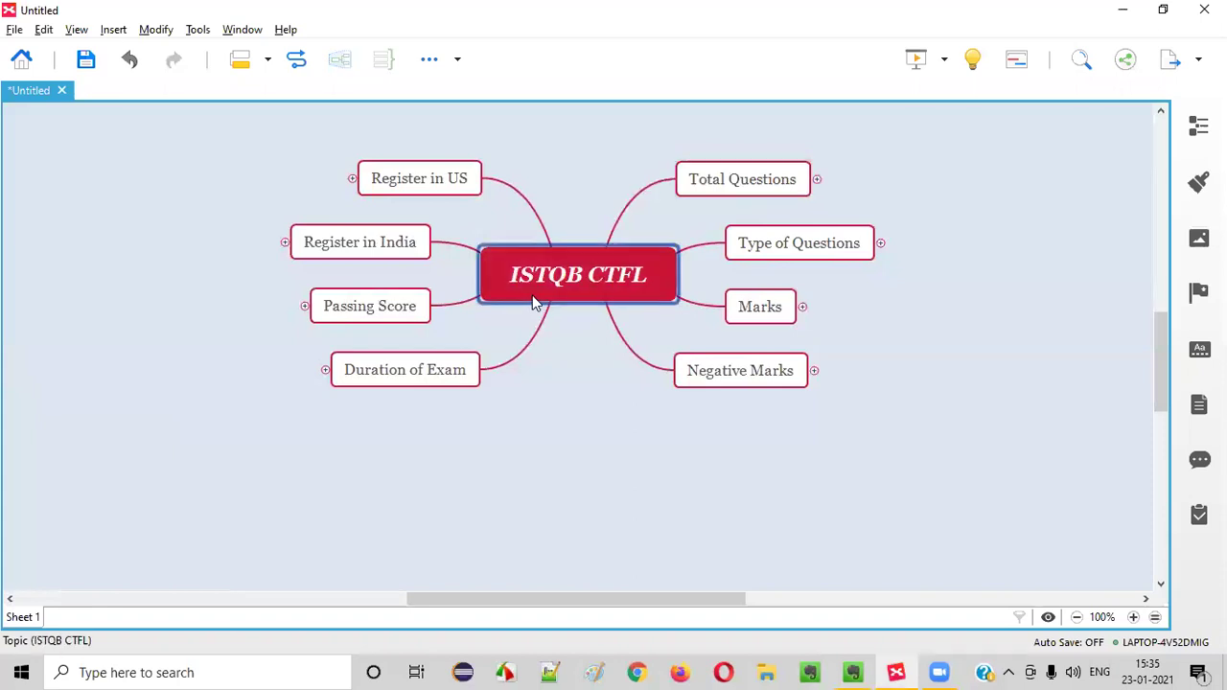
{"action": "left_click", "coordinate": [763, 173]}
{"action": "left_click", "coordinate": [817, 181]}
{"action": "type", "text": "40"}
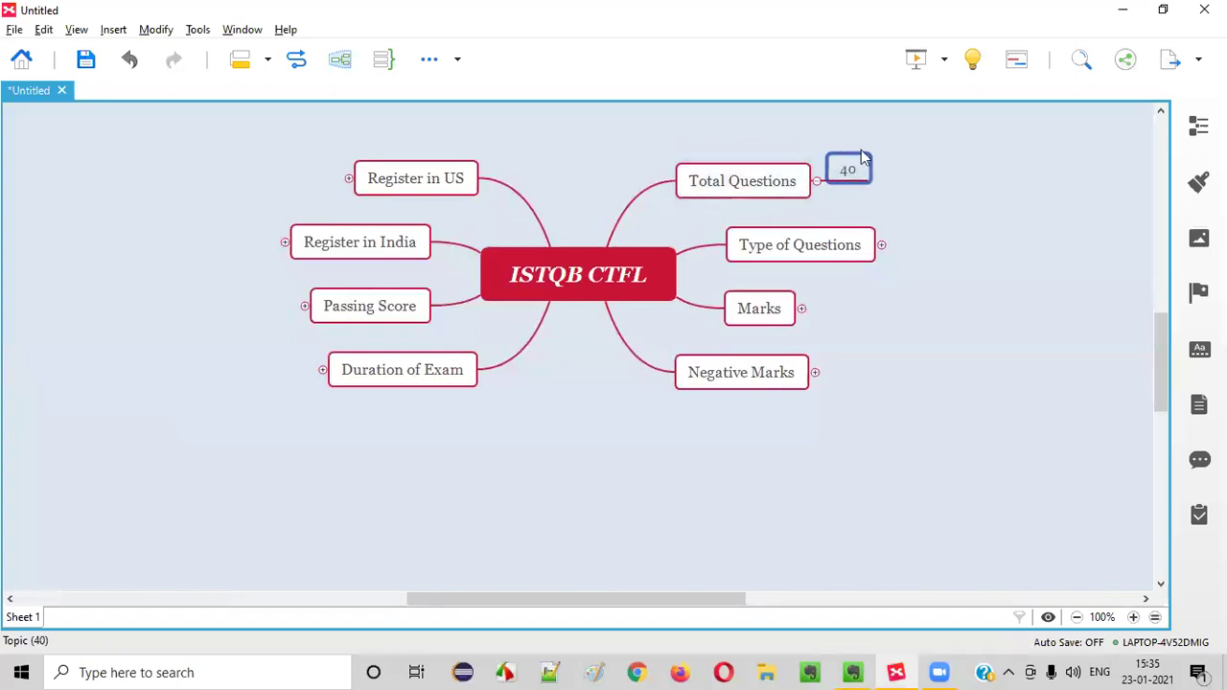
Expand Type of Questions to reveal its Multiple Choice Questions subtopic.
{"action": "left_click", "coordinate": [839, 255]}
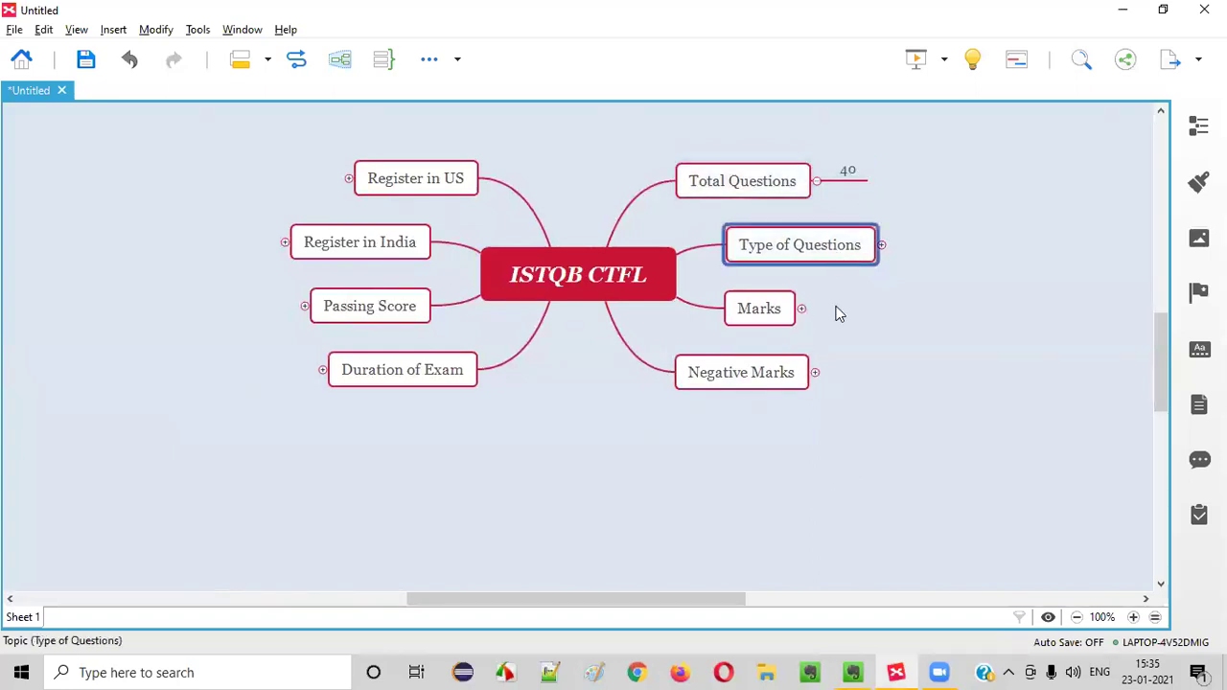
{"action": "left_click", "coordinate": [757, 183]}
{"action": "left_click", "coordinate": [789, 245]}
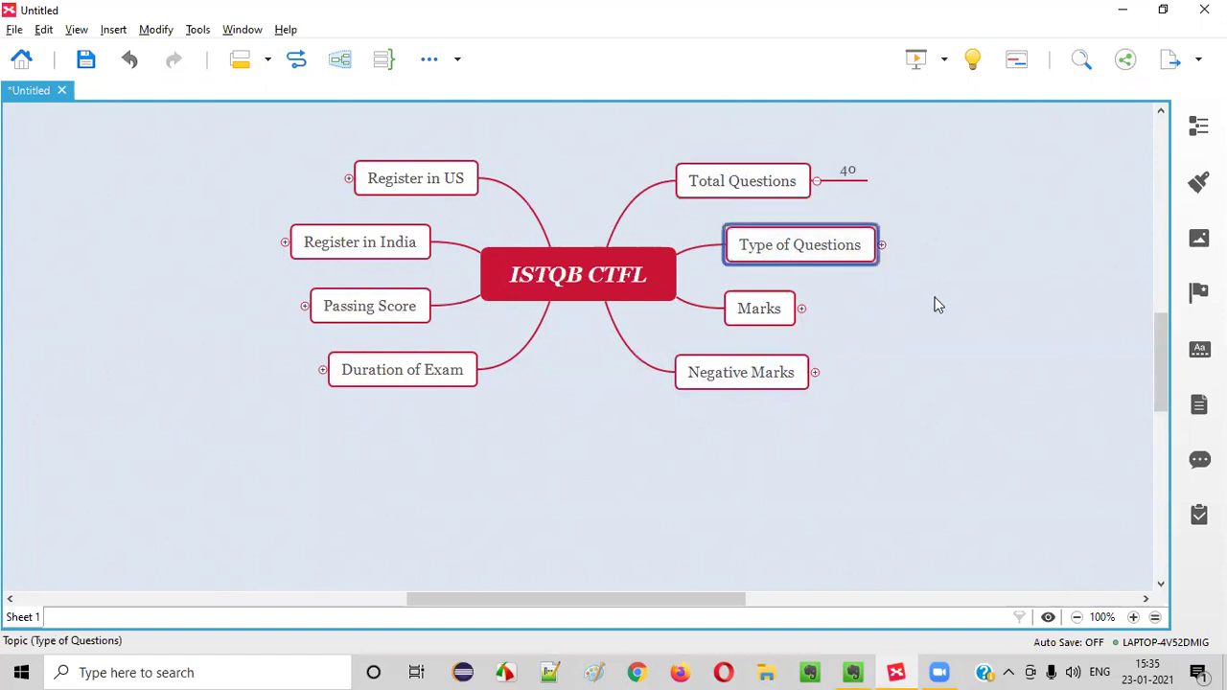
{"action": "left_click", "coordinate": [881, 245]}
{"action": "type", "text": "Multiple Choice Questions"}
{"action": "left_click", "coordinate": [969, 234]}
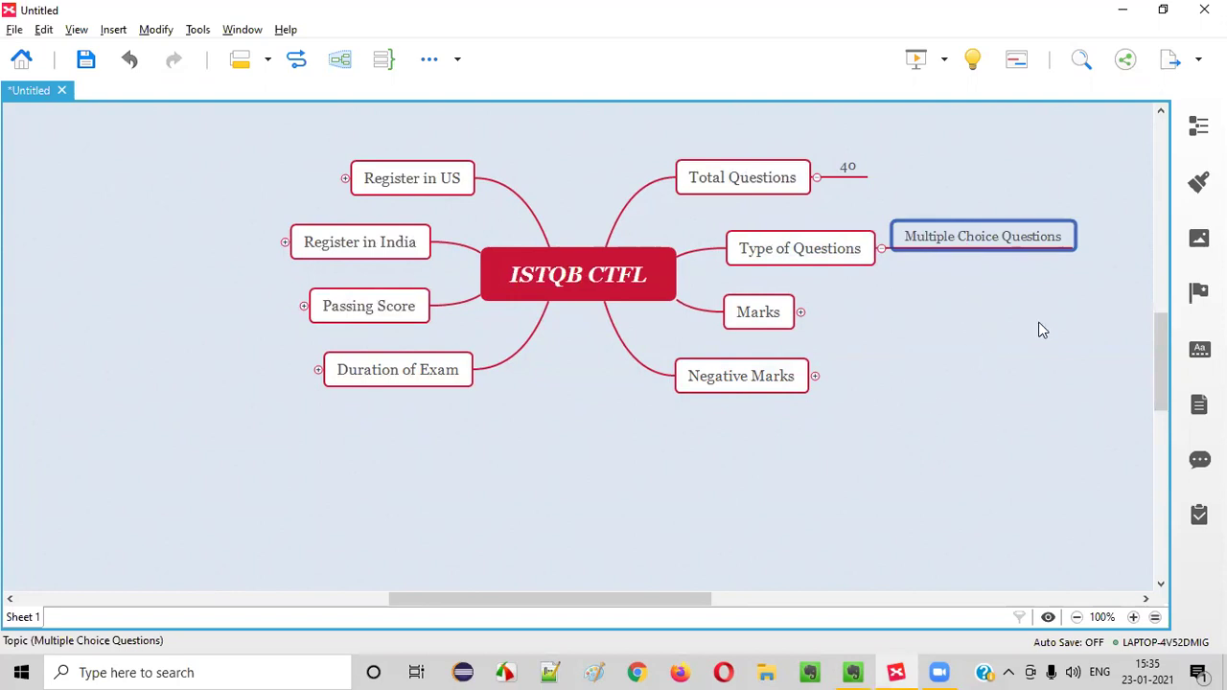
Expand Marks to reveal its 1 Mark for a Question subtopic.
{"action": "left_click", "coordinate": [783, 315]}
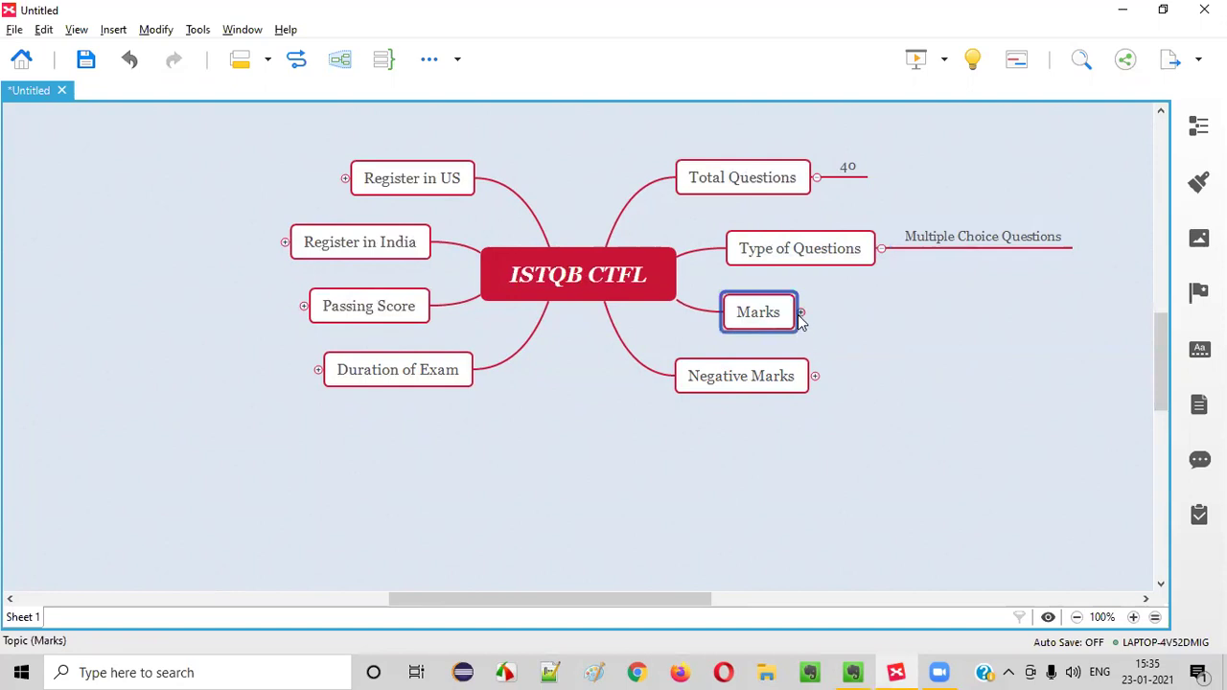
{"action": "left_click", "coordinate": [802, 313]}
{"action": "left_click", "coordinate": [909, 318]}
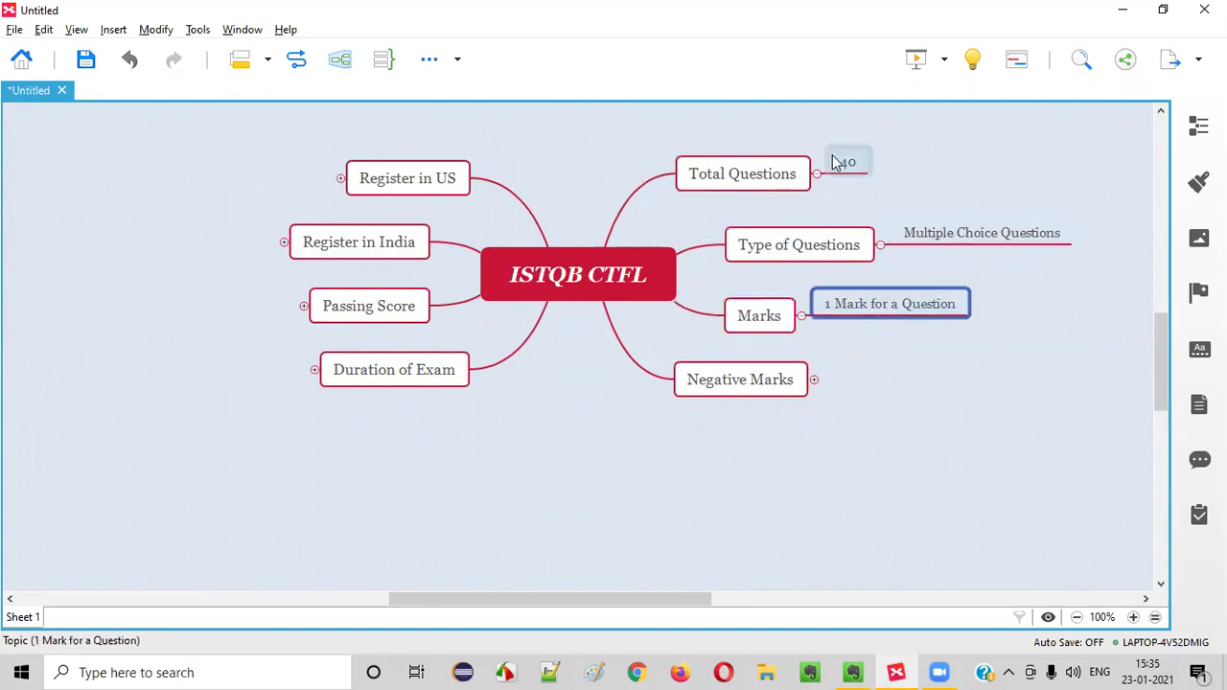
{"action": "left_click", "coordinate": [842, 163]}
{"action": "left_click", "coordinate": [849, 305]}
Add a No subtopic under the Negative Marks branch.
{"action": "left_click", "coordinate": [729, 387]}
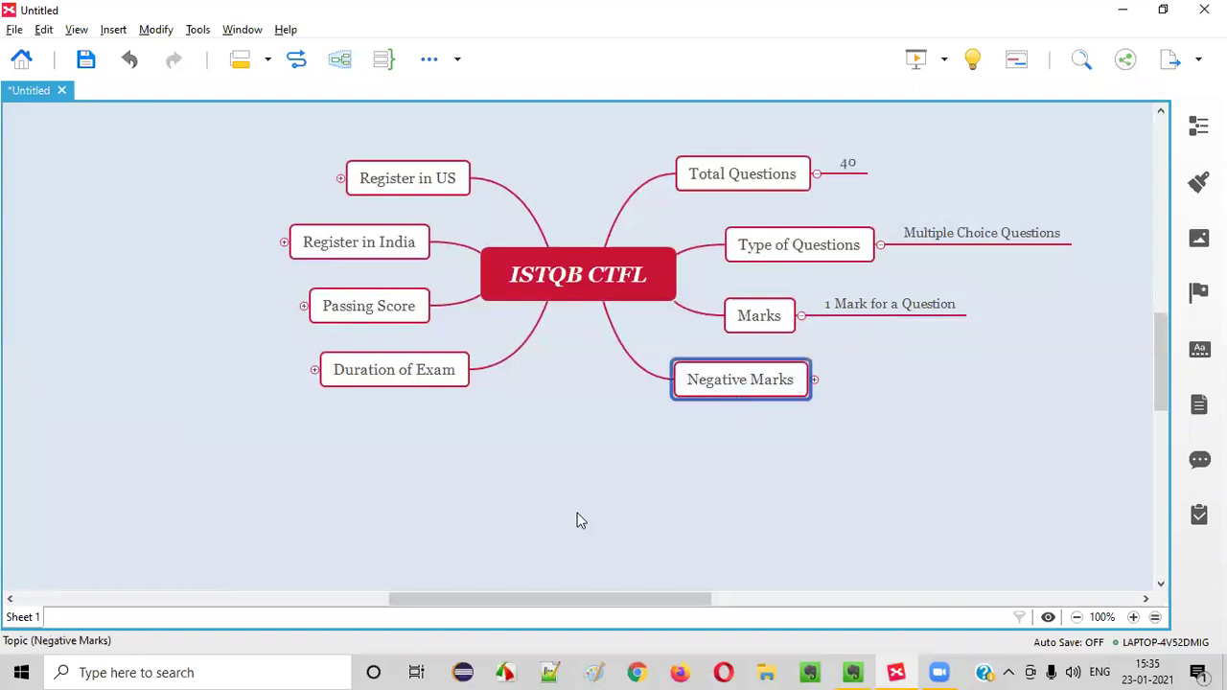
{"action": "left_click", "coordinate": [815, 381]}
{"action": "type", "text": "No"}
{"action": "left_click", "coordinate": [774, 392]}
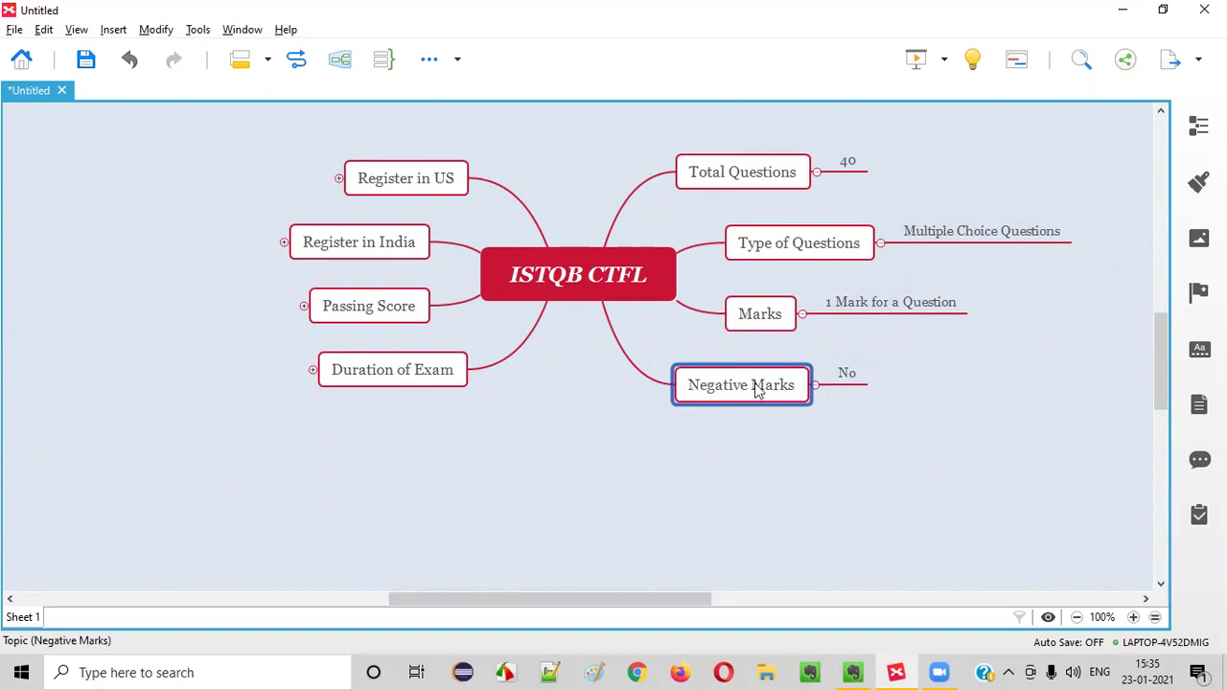
Expand Duration of Exam to show its 60 minutes subtopic.
{"action": "left_click", "coordinate": [389, 379]}
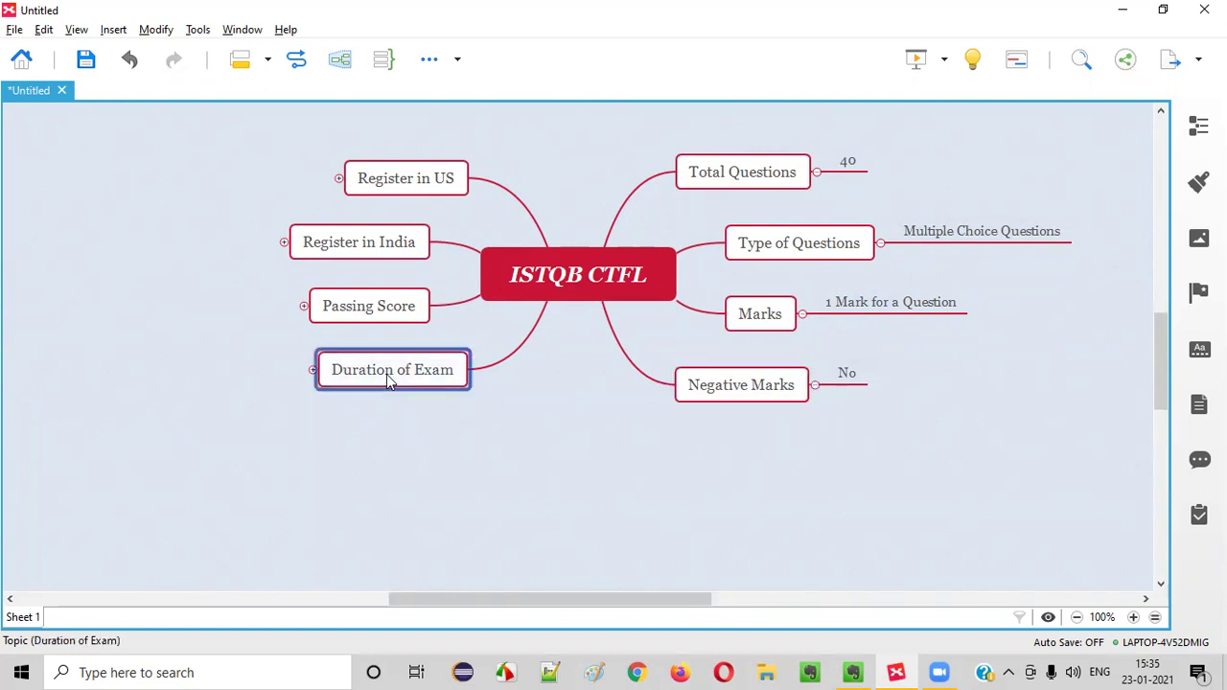
{"action": "left_click", "coordinate": [311, 371]}
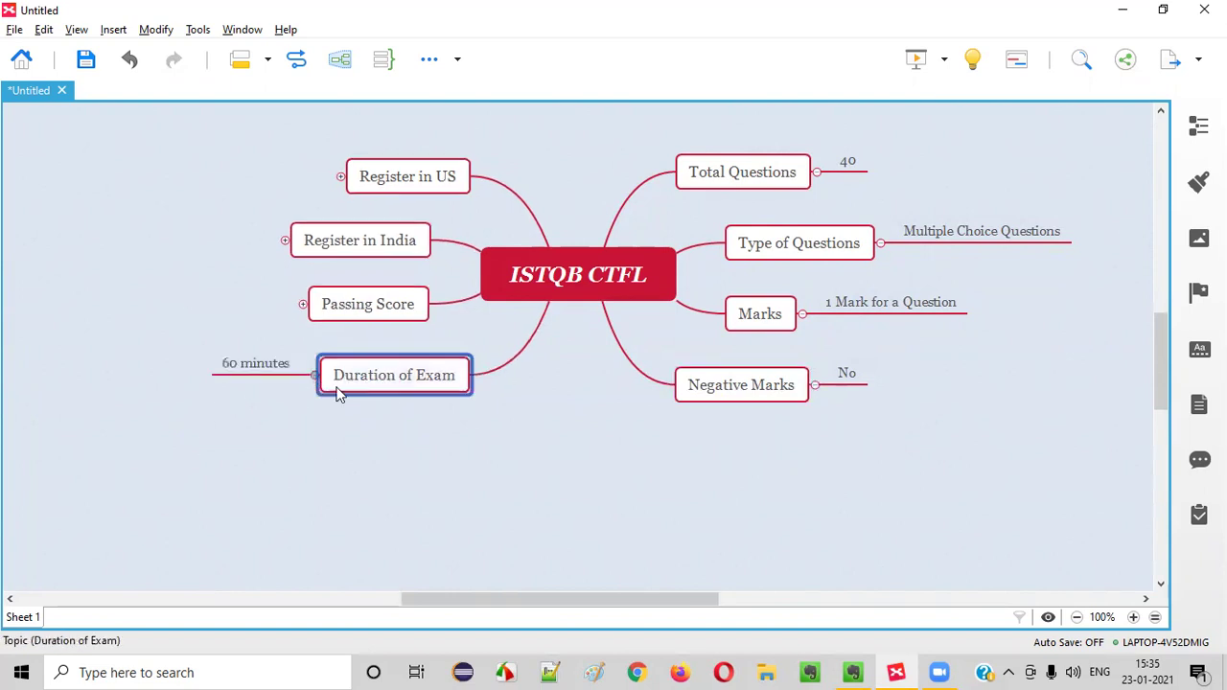
{"action": "left_click", "coordinate": [262, 377]}
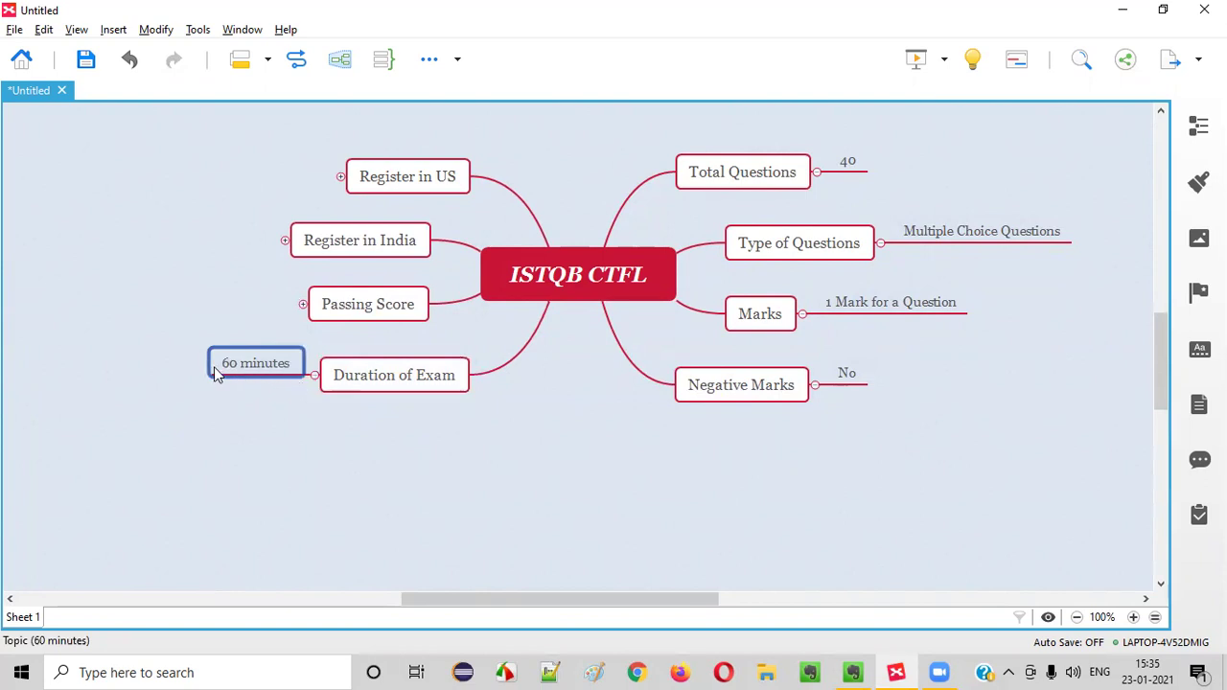
{"action": "left_click", "coordinate": [853, 165]}
{"action": "left_click", "coordinate": [275, 366]}
{"action": "left_click", "coordinate": [767, 397]}
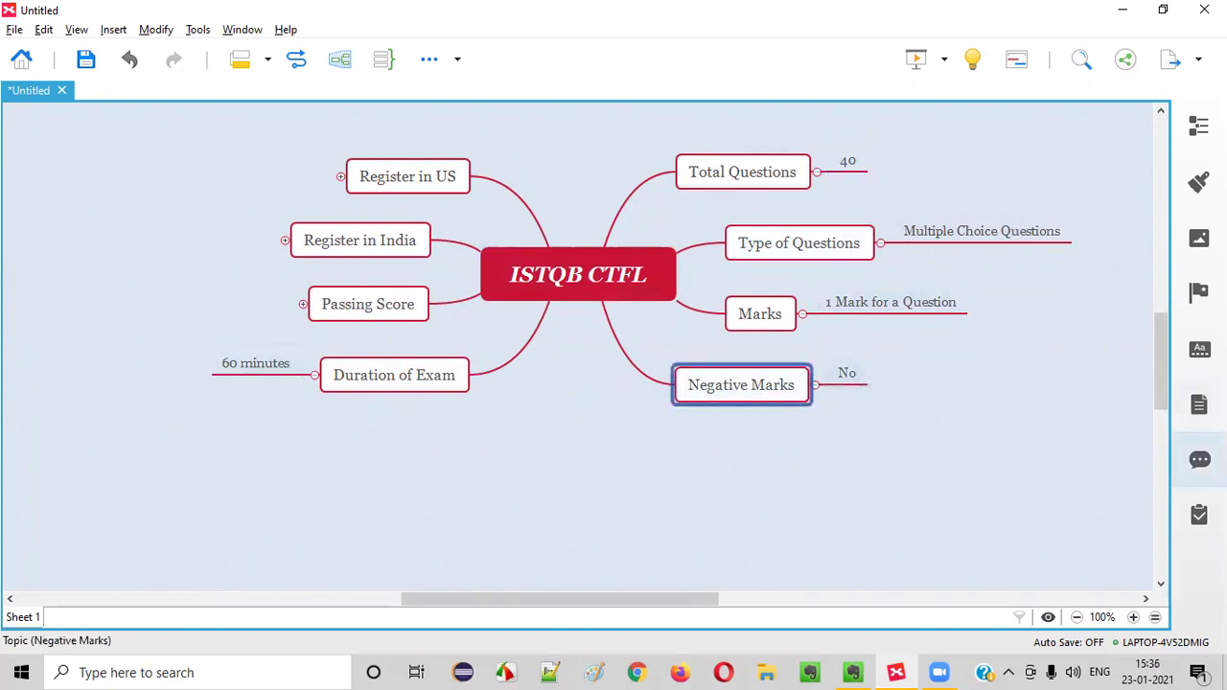
Expand Passing Score to show its 26 Marks (i.e. 65%) subtopic.
{"action": "left_click", "coordinate": [318, 304]}
{"action": "left_click", "coordinate": [303, 304]}
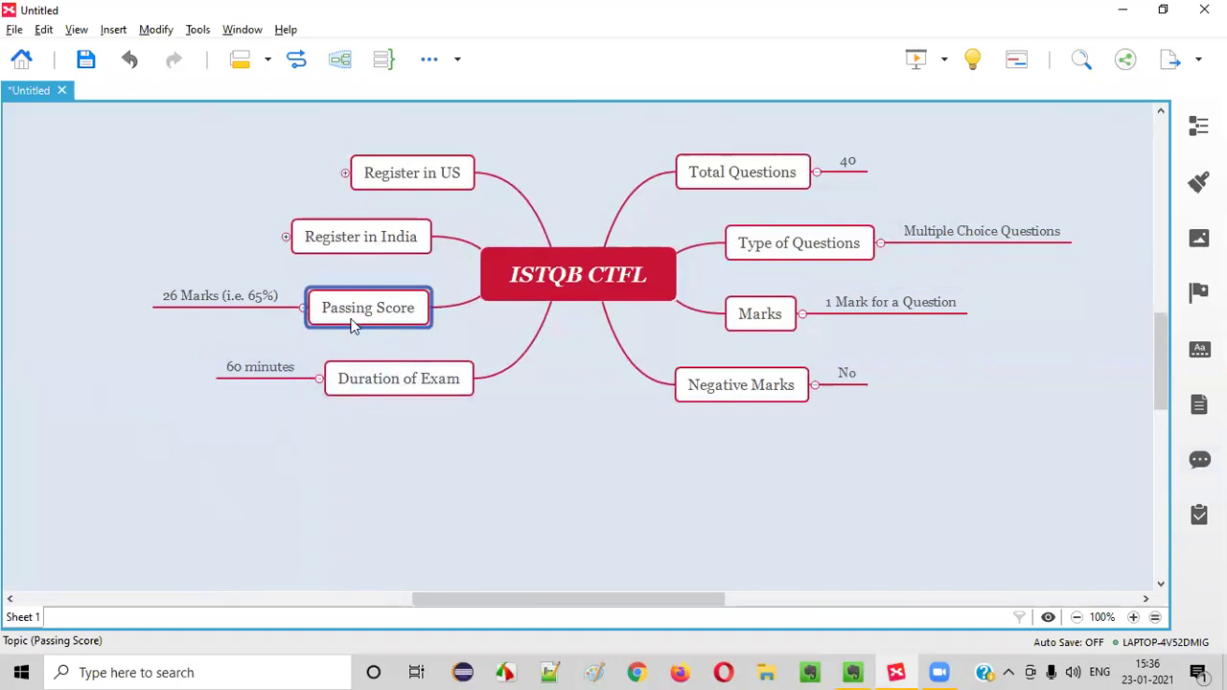
{"action": "left_click", "coordinate": [252, 303]}
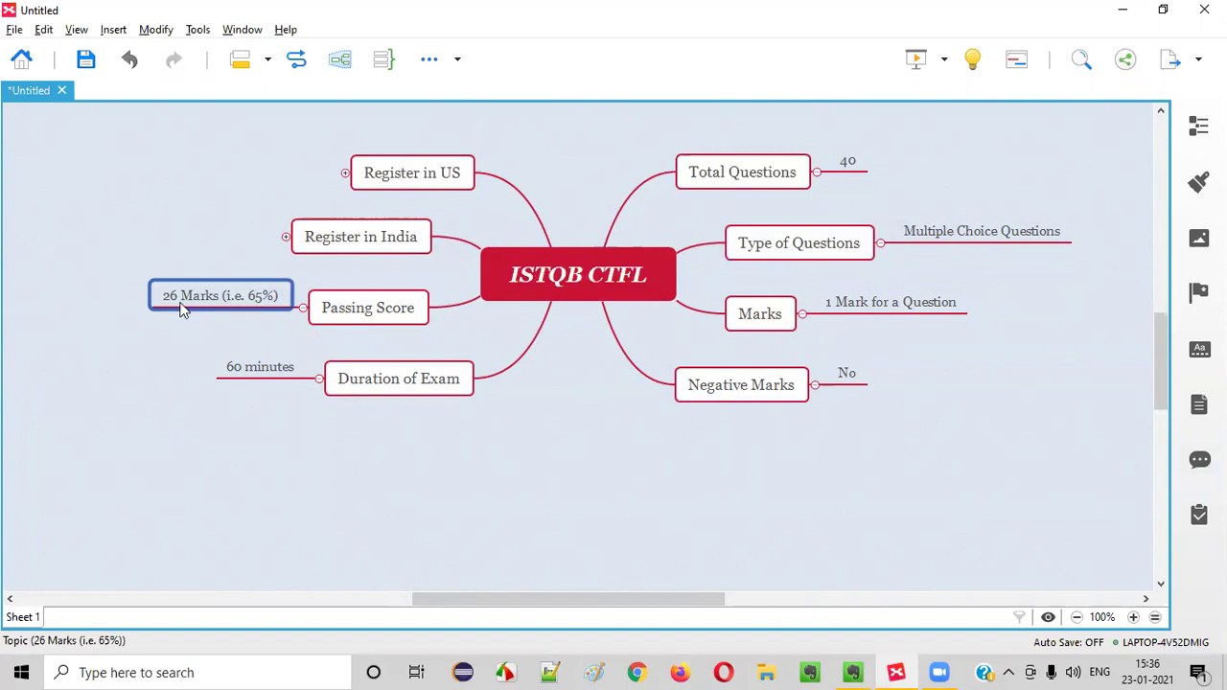
{"action": "left_click", "coordinate": [845, 171]}
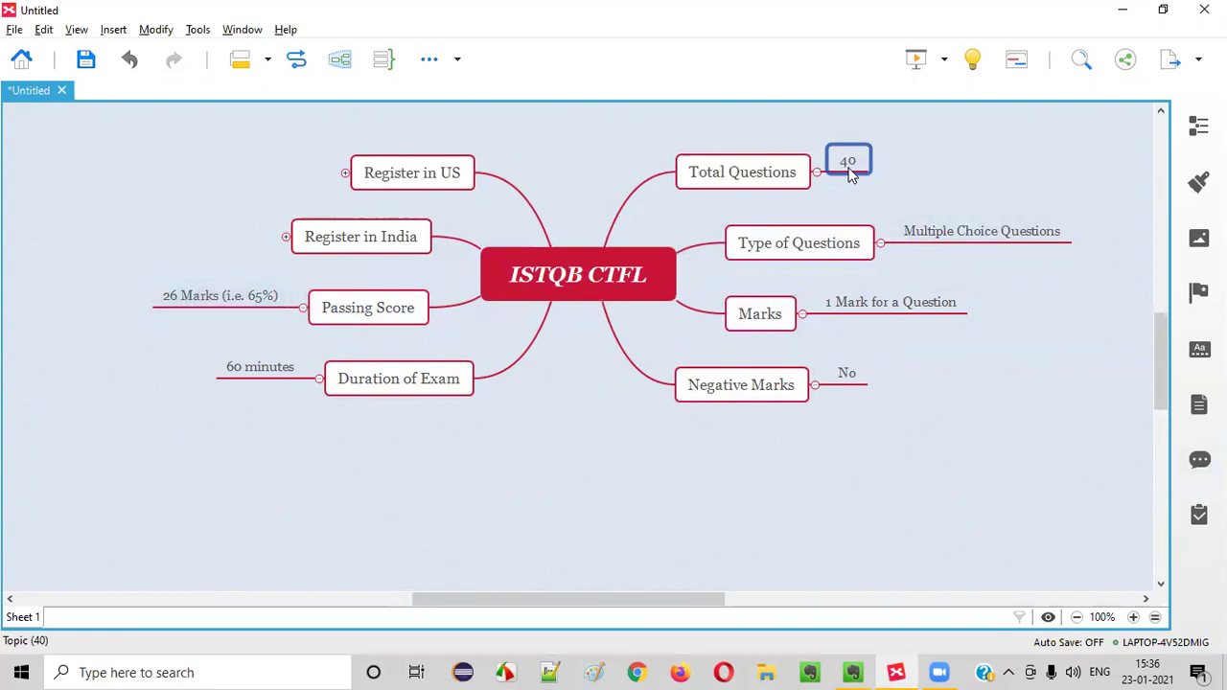
{"action": "left_click", "coordinate": [254, 303]}
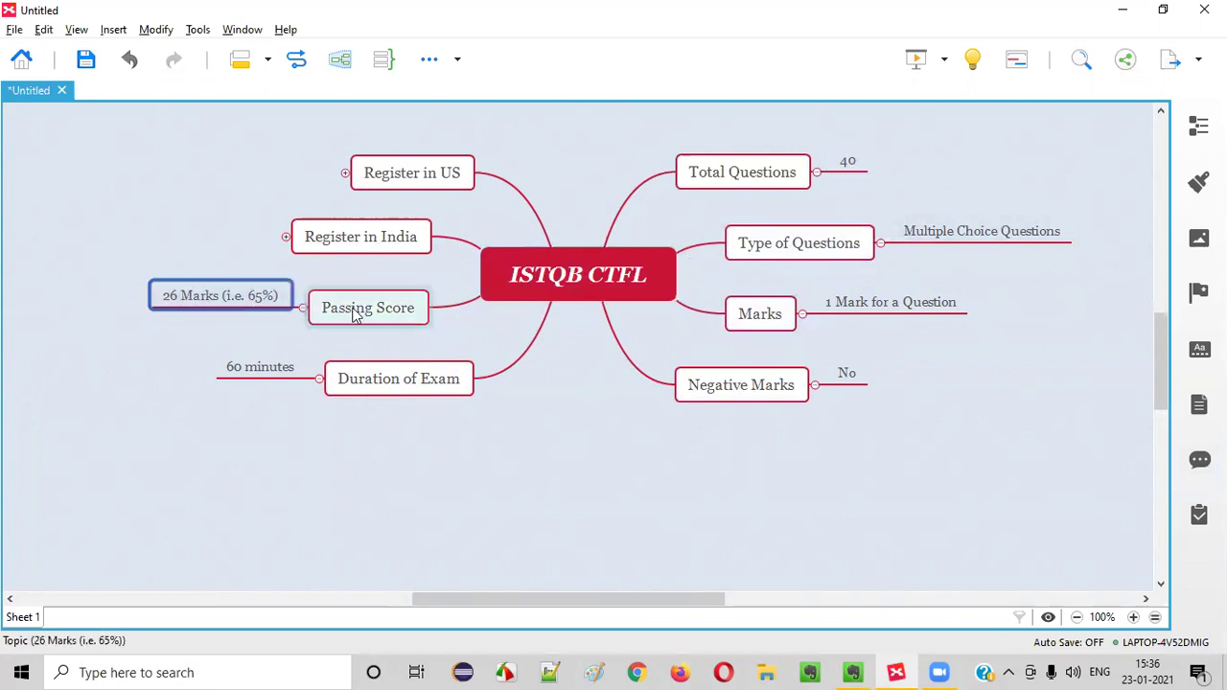
{"action": "left_click", "coordinate": [359, 317]}
Expand Register in India to show and select its ISTQB.in subtopic.
{"action": "left_click", "coordinate": [365, 247]}
{"action": "left_click", "coordinate": [285, 236]}
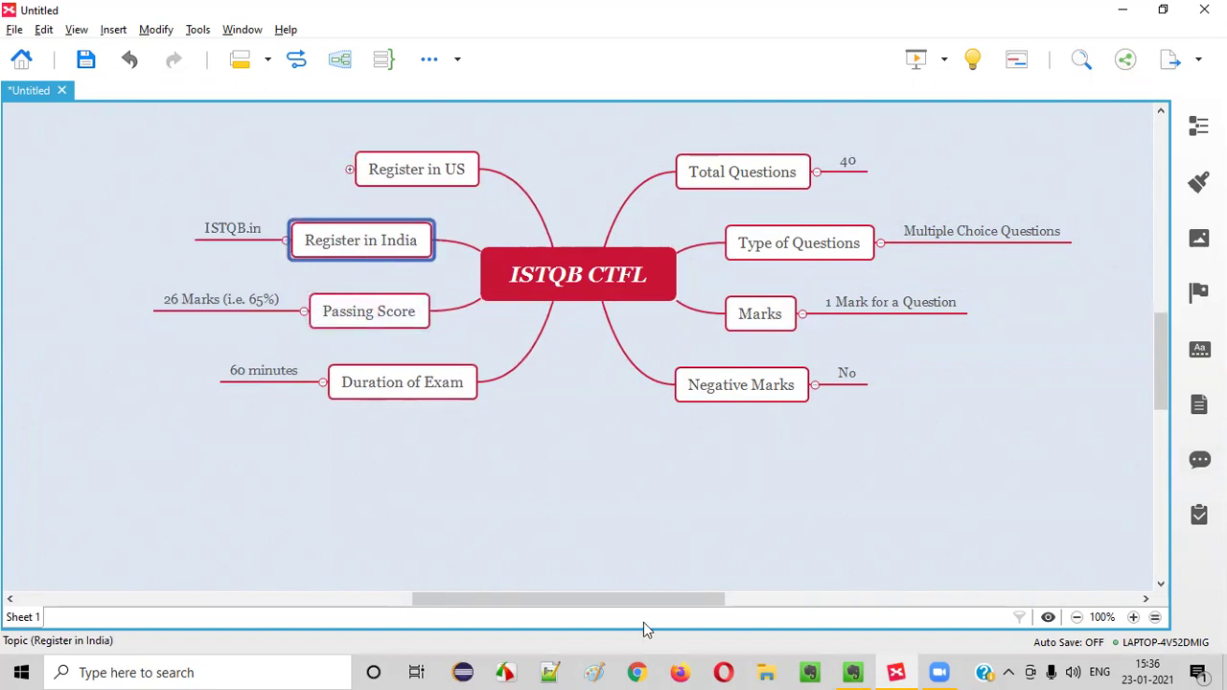
{"action": "left_click", "coordinate": [251, 236]}
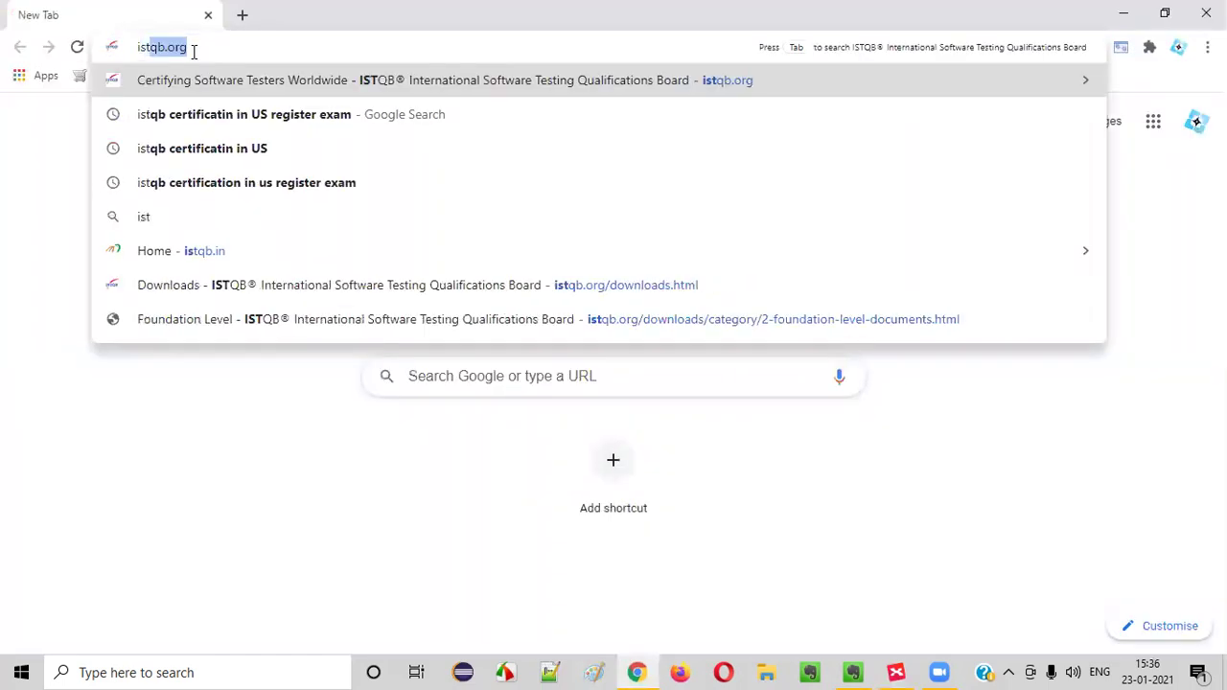
Load the istqb.in website in Chrome.
{"action": "type", "text": "qb."}
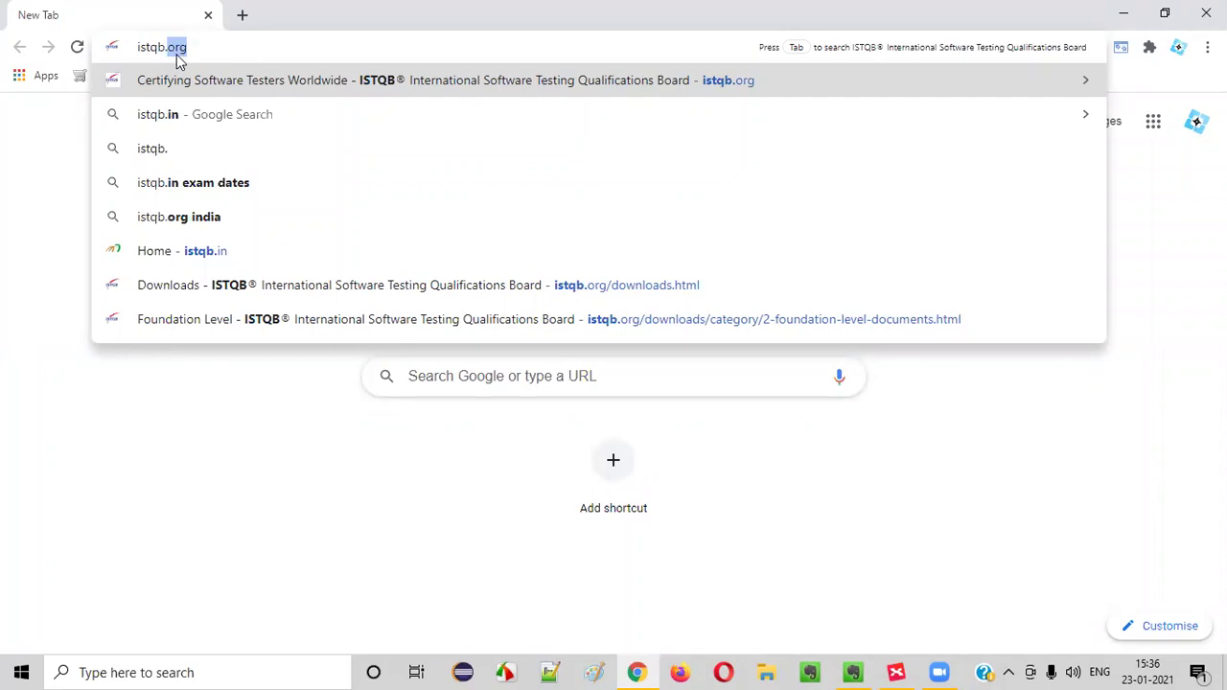
{"action": "type", "text": "in"}
{"action": "key", "text": "Return"}
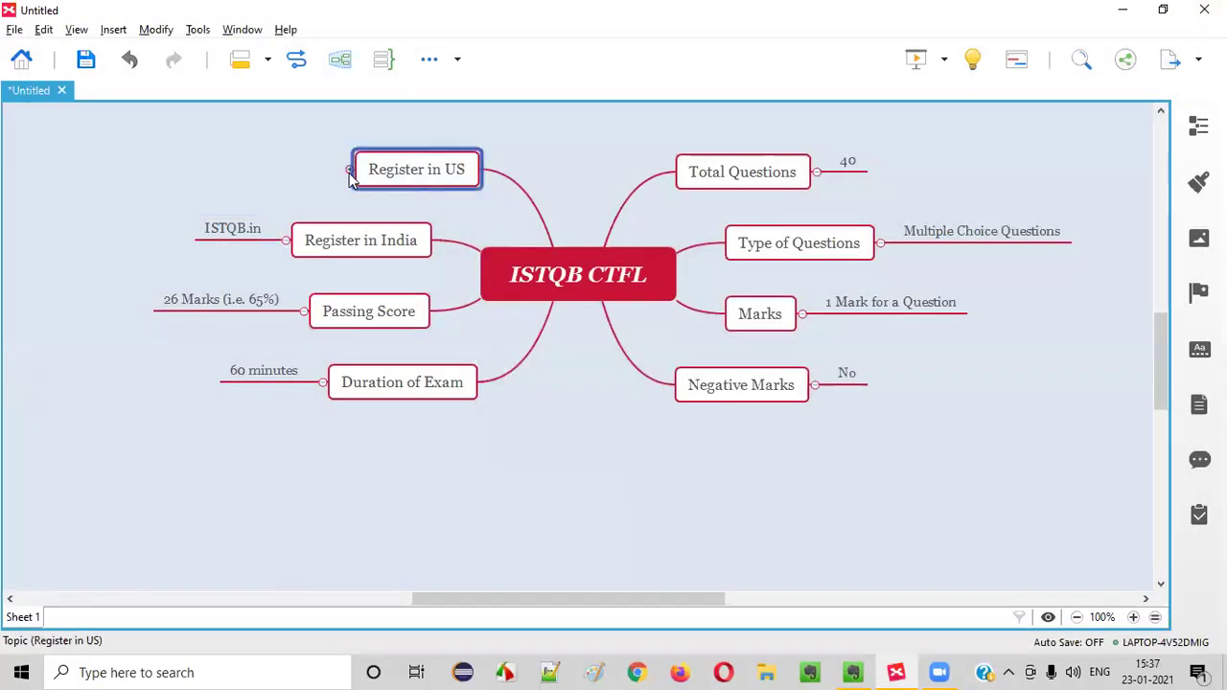
Paste ASTQB.org as a linked subtopic under Register in US and select it.
{"action": "key", "text": "ctrl+v"}
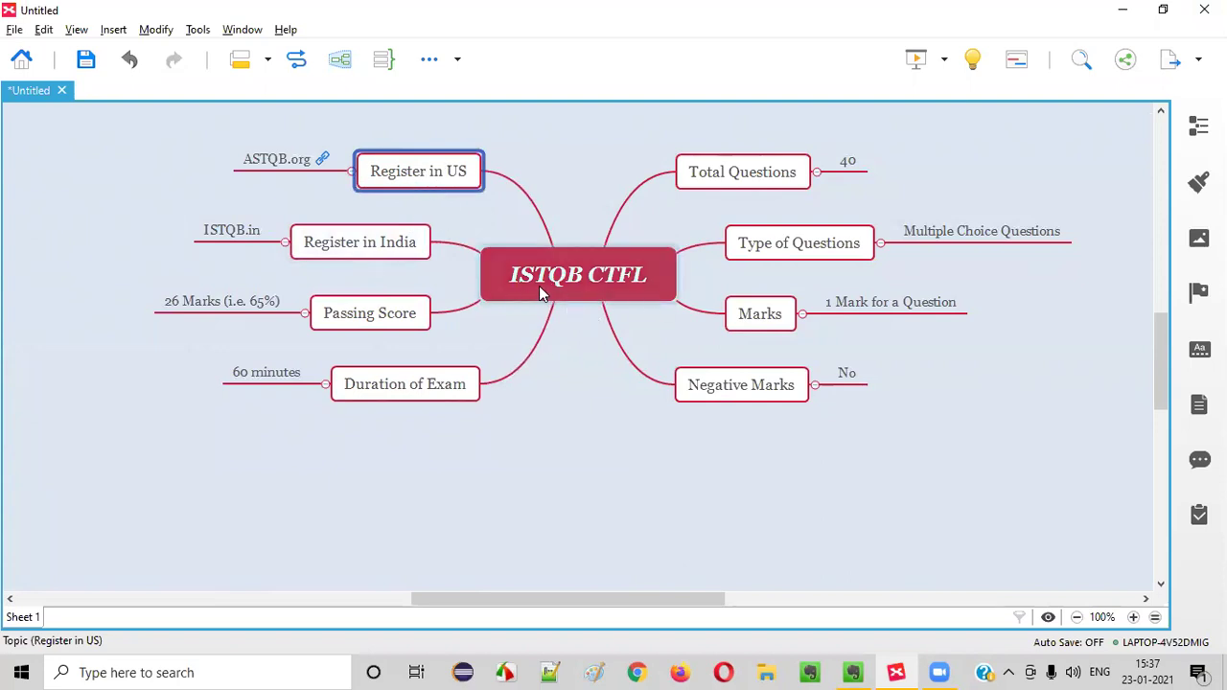
{"action": "left_click", "coordinate": [276, 168]}
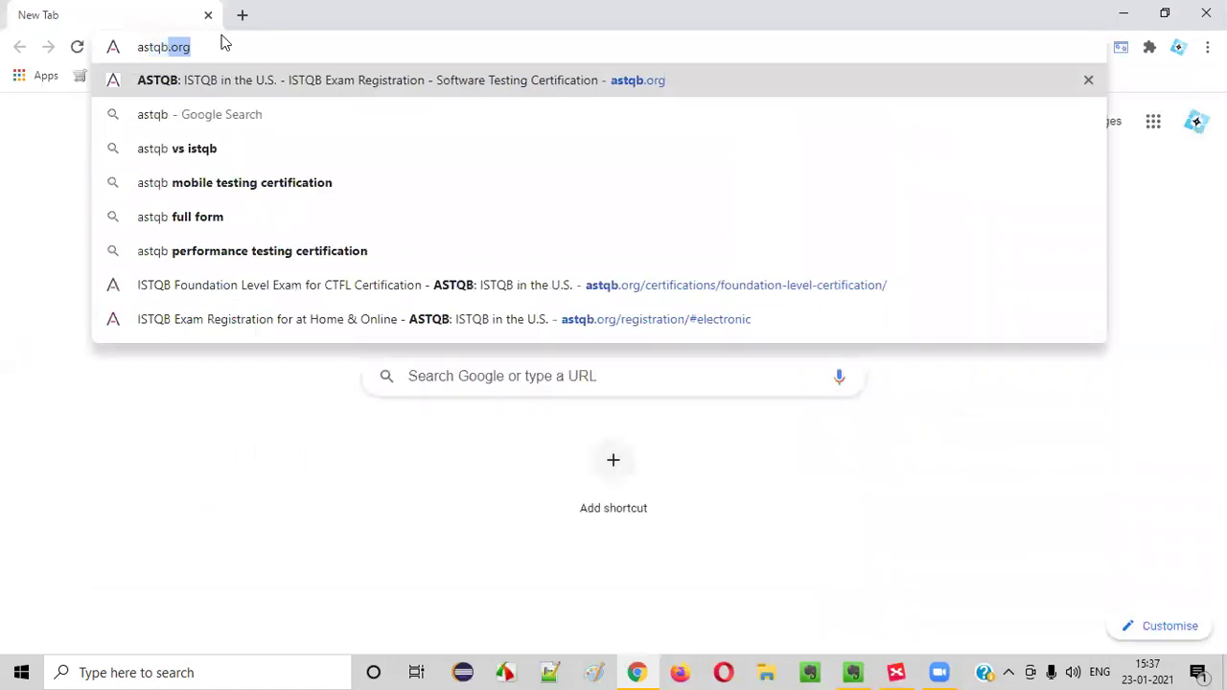
Load astqb.org in Chrome and browse its Foundation Level certification page.
{"action": "key", "text": "BackSpace"}
{"action": "type", "text": ".or"}
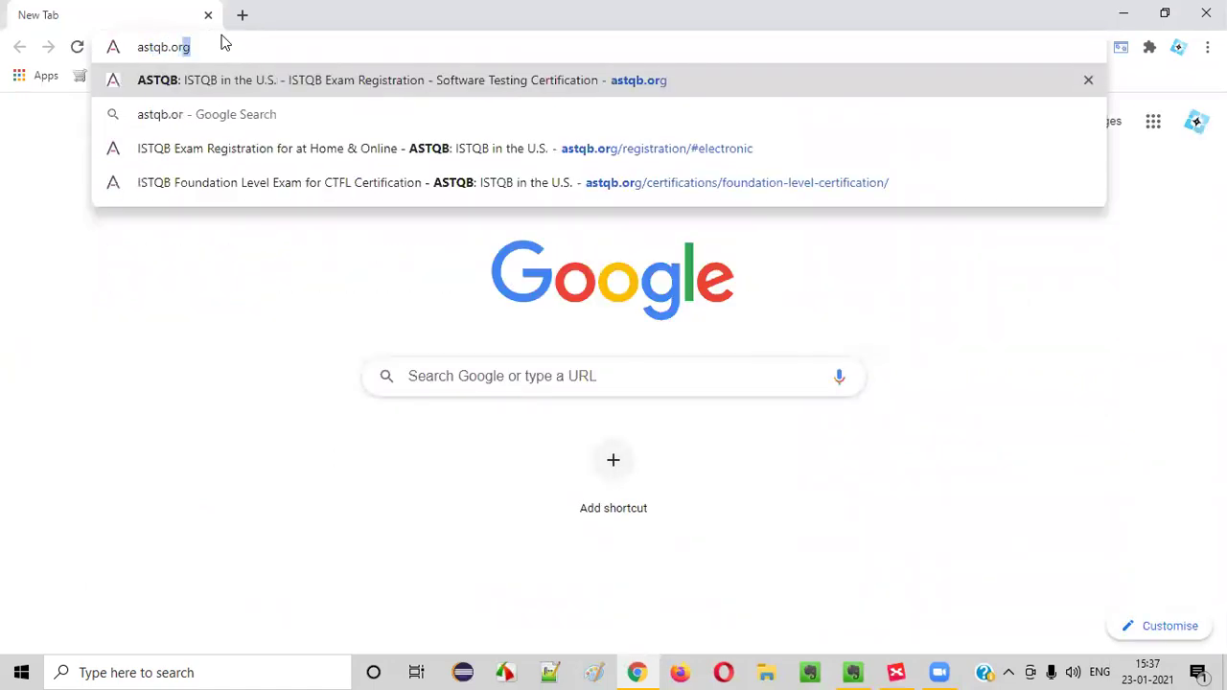
{"action": "key", "text": "Return"}
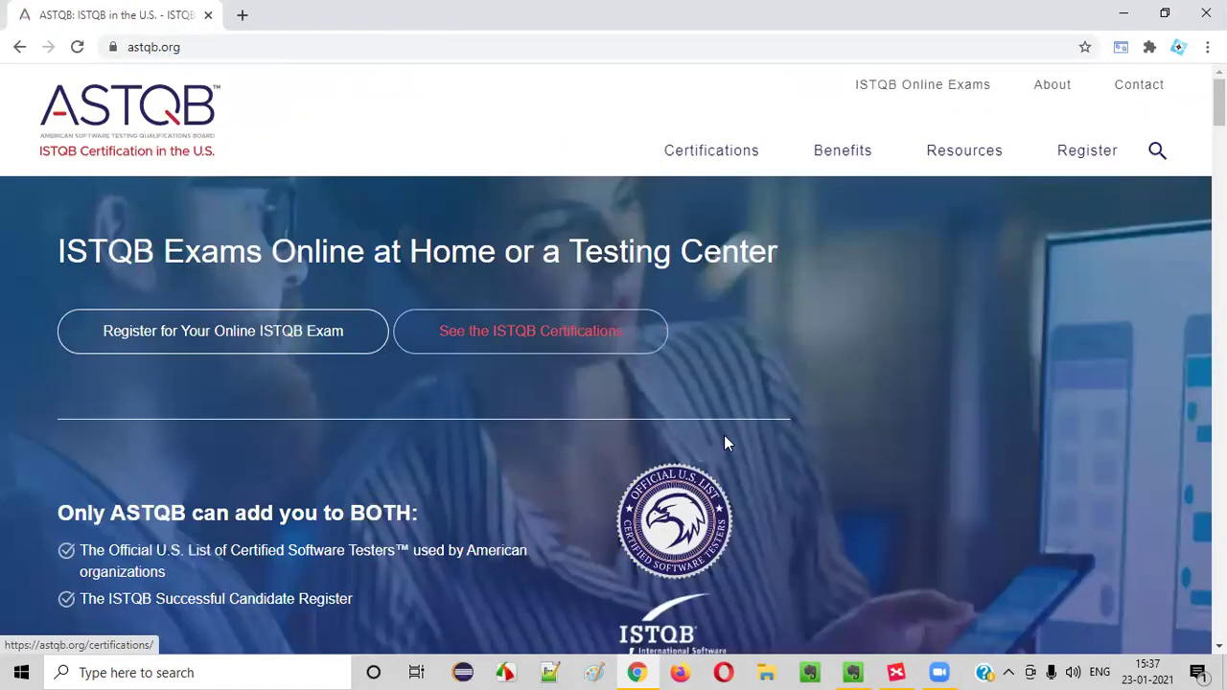
{"action": "mouse_move", "coordinate": [712, 151]}
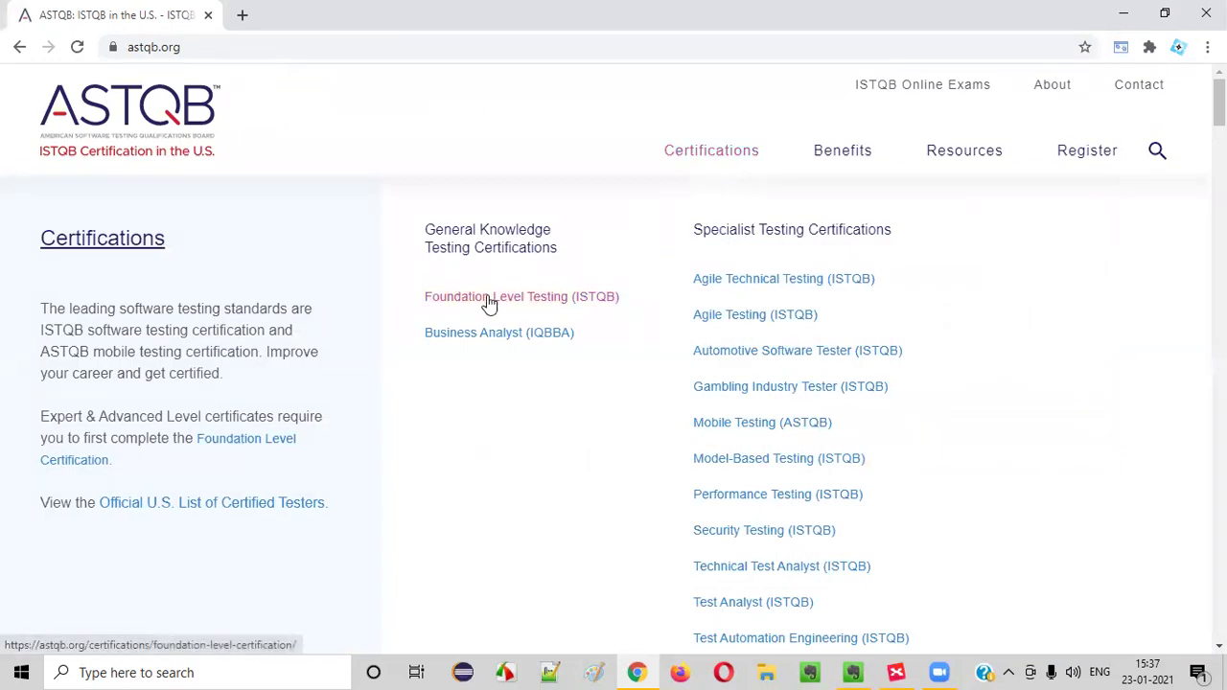
{"action": "left_click", "coordinate": [525, 307]}
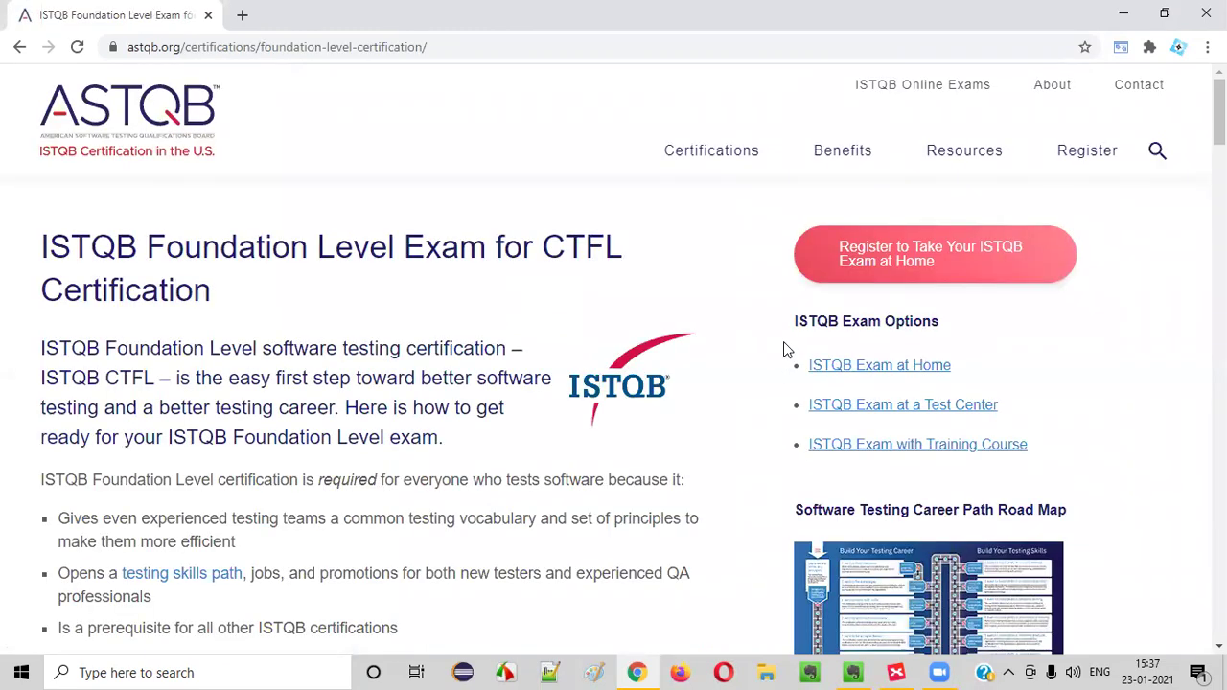
{"action": "scroll", "coordinate": [767, 354], "scroll_direction": "down", "scroll_amount": 1}
{"action": "scroll", "coordinate": [742, 364], "scroll_direction": "up", "scroll_amount": 1}
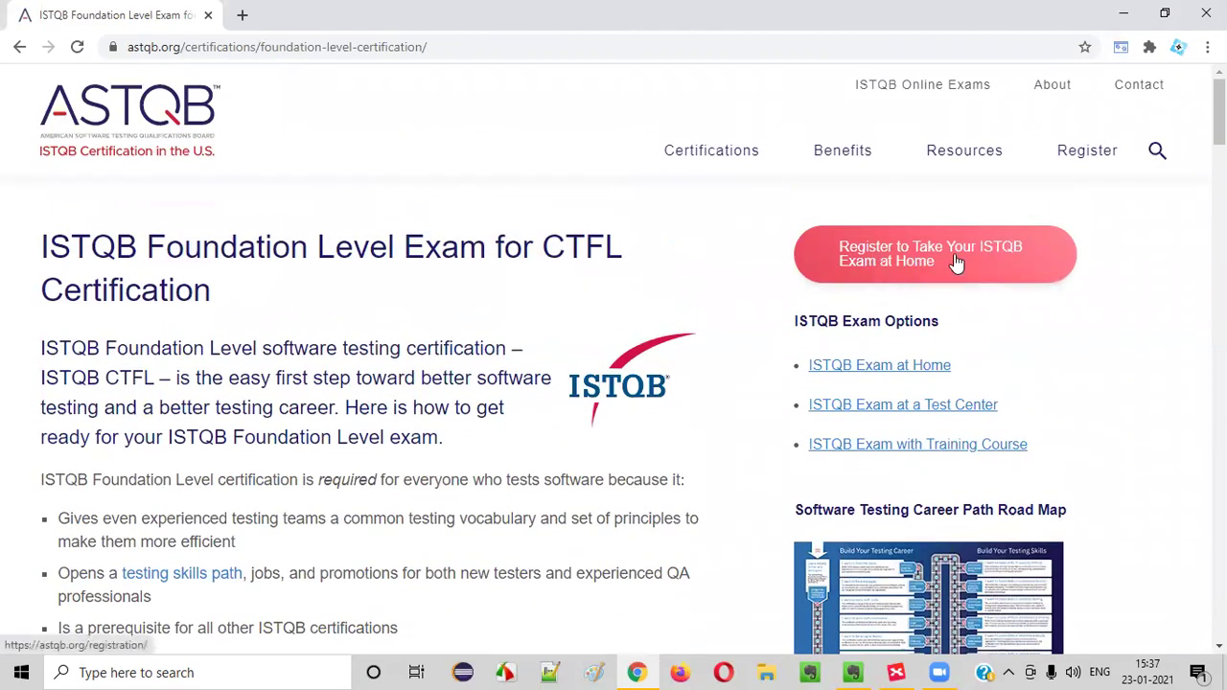
{"action": "scroll", "coordinate": [701, 355], "scroll_direction": "down", "scroll_amount": 1}
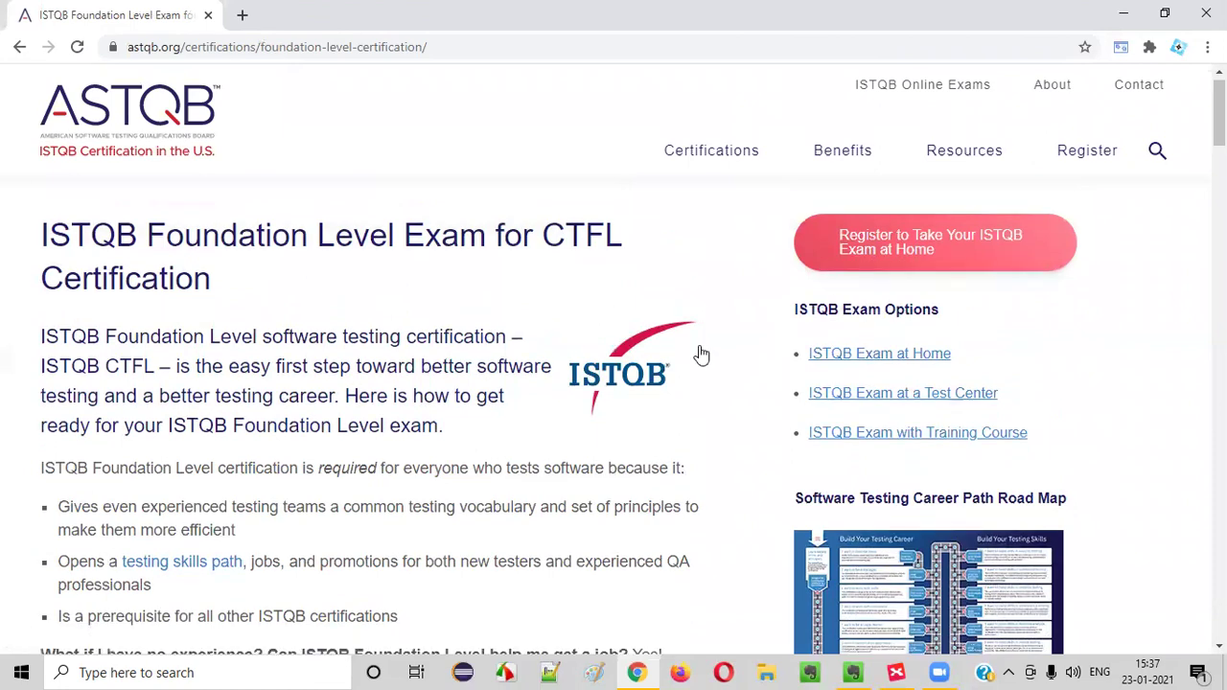
{"action": "scroll", "coordinate": [701, 355], "scroll_direction": "down", "scroll_amount": 3}
{"action": "scroll", "coordinate": [690, 353], "scroll_direction": "up", "scroll_amount": 3}
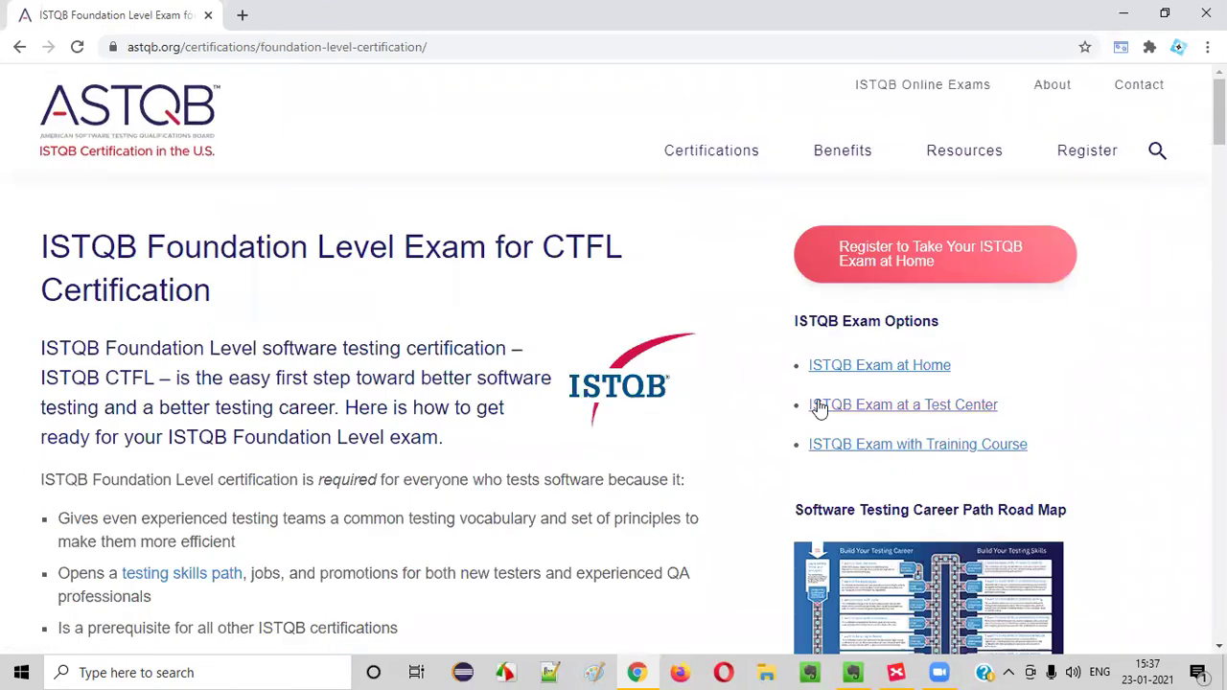
{"action": "scroll", "coordinate": [806, 412], "scroll_direction": "down", "scroll_amount": 3}
{"action": "scroll", "coordinate": [789, 416], "scroll_direction": "down", "scroll_amount": 3}
{"action": "scroll", "coordinate": [789, 416], "scroll_direction": "up", "scroll_amount": 6}
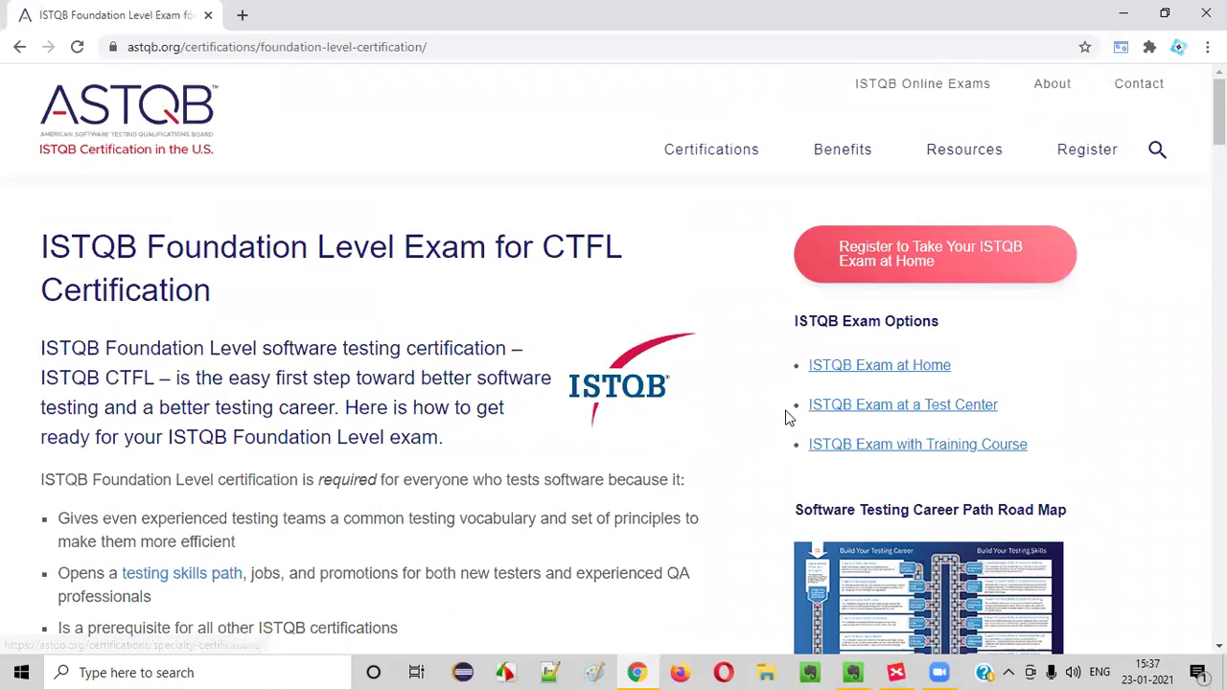
Follow the exam registration links through to the AT*SQA online registration site.
{"action": "left_click", "coordinate": [923, 281]}
{"action": "scroll", "coordinate": [588, 375], "scroll_direction": "down", "scroll_amount": 1}
{"action": "scroll", "coordinate": [592, 377], "scroll_direction": "down", "scroll_amount": 4}
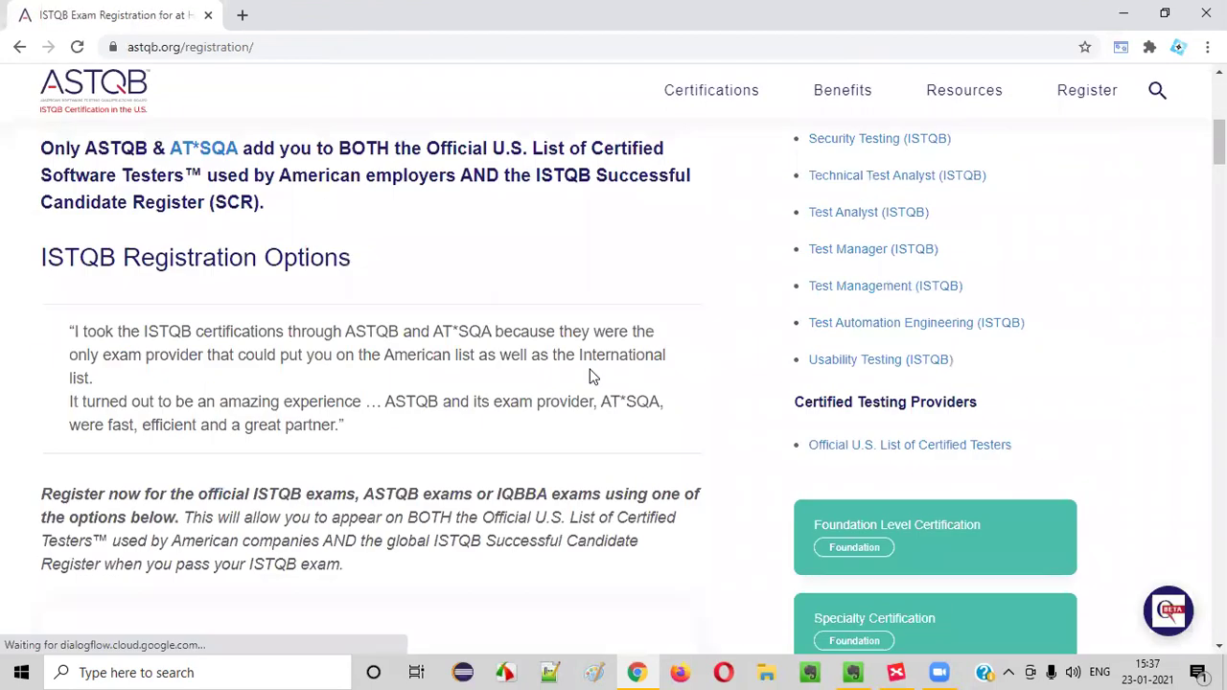
{"action": "scroll", "coordinate": [592, 377], "scroll_direction": "up", "scroll_amount": 5}
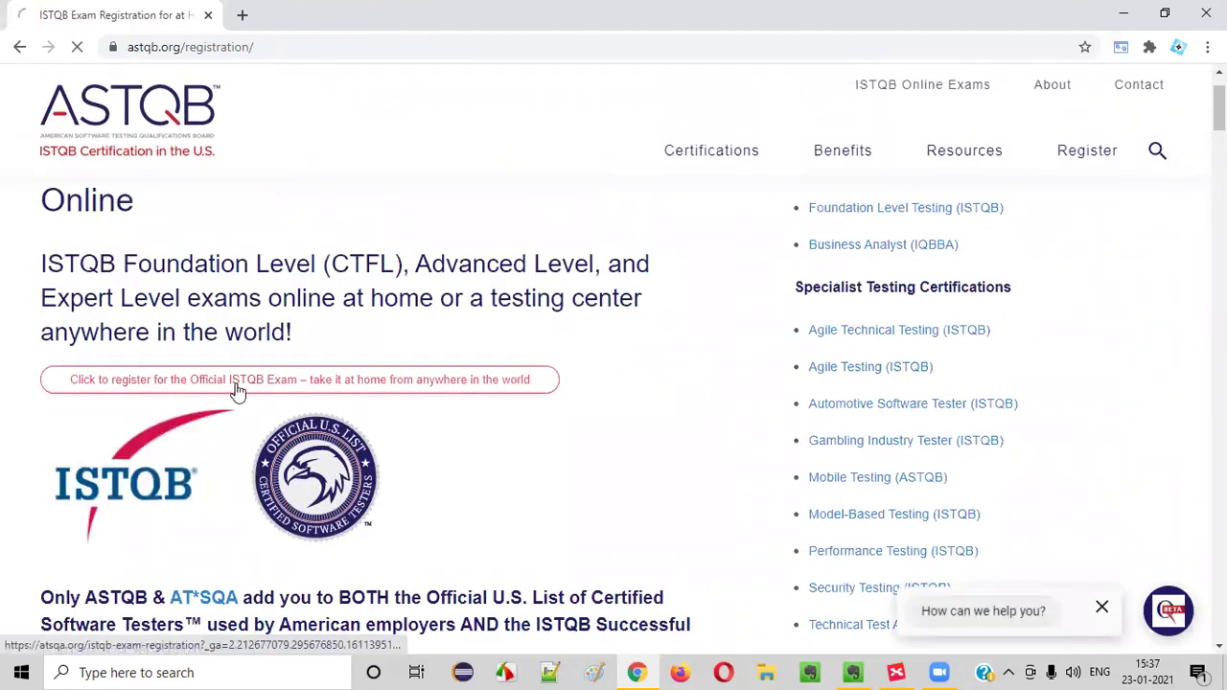
{"action": "left_click", "coordinate": [237, 384]}
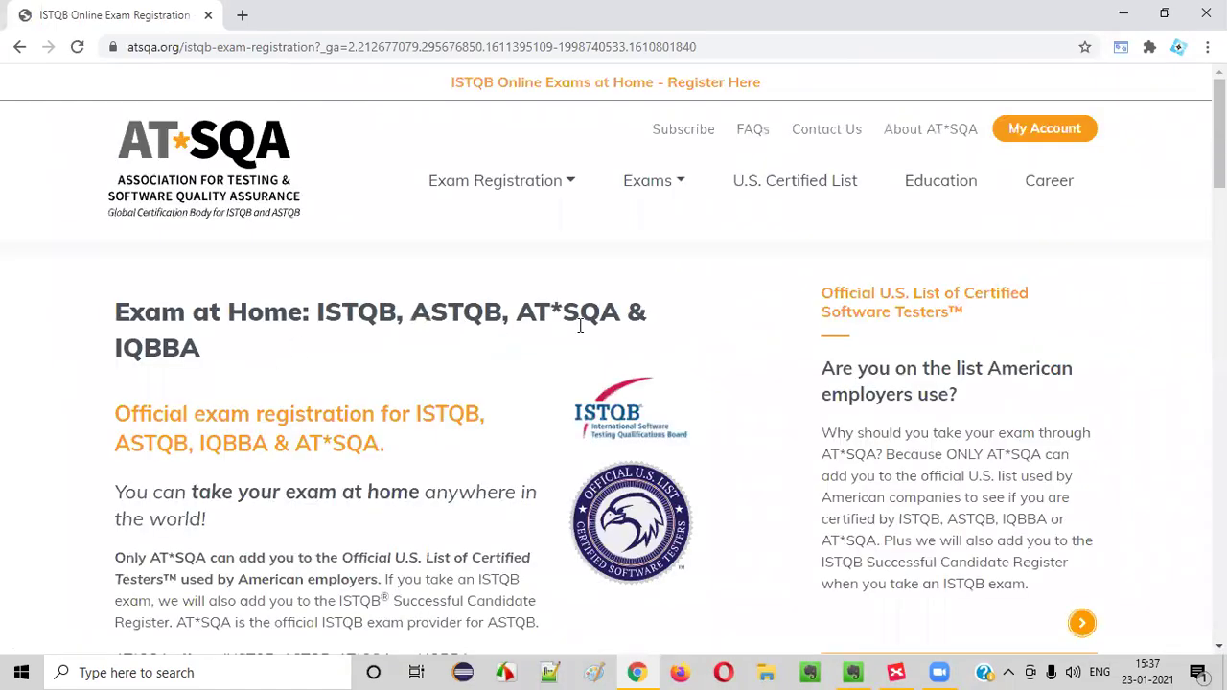
{"action": "scroll", "coordinate": [581, 329], "scroll_direction": "down", "scroll_amount": 6}
{"action": "scroll", "coordinate": [584, 329], "scroll_direction": "down", "scroll_amount": 4}
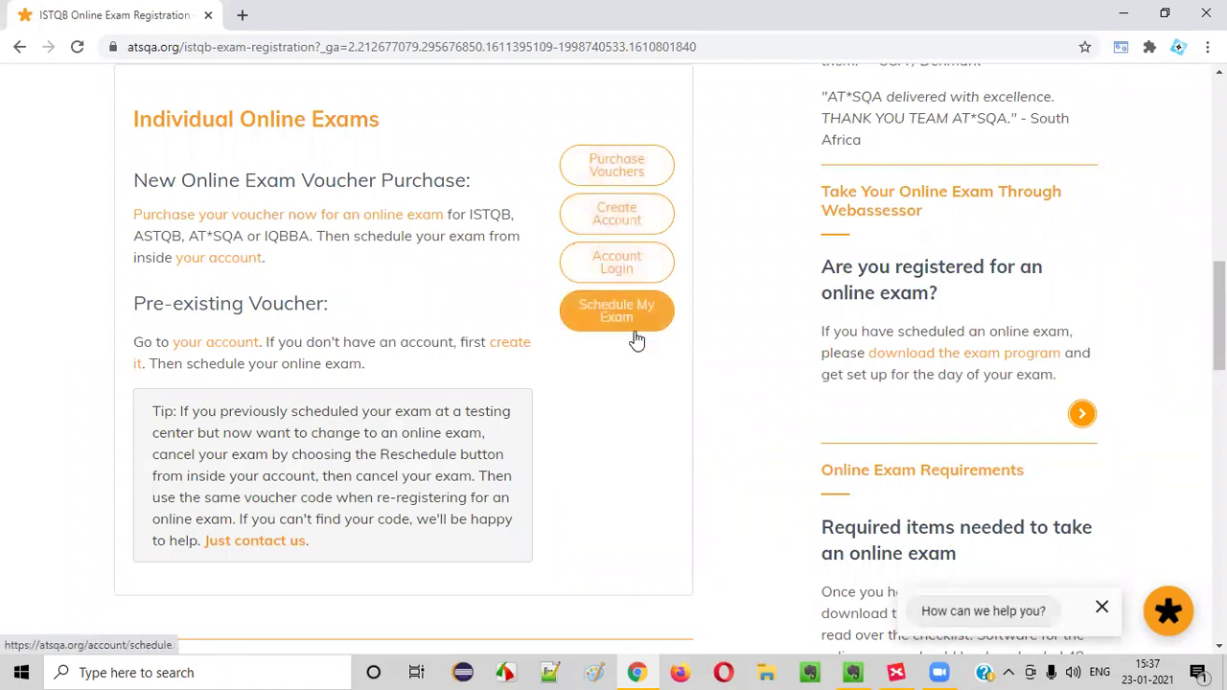
{"action": "scroll", "coordinate": [343, 370], "scroll_direction": "up", "scroll_amount": 6}
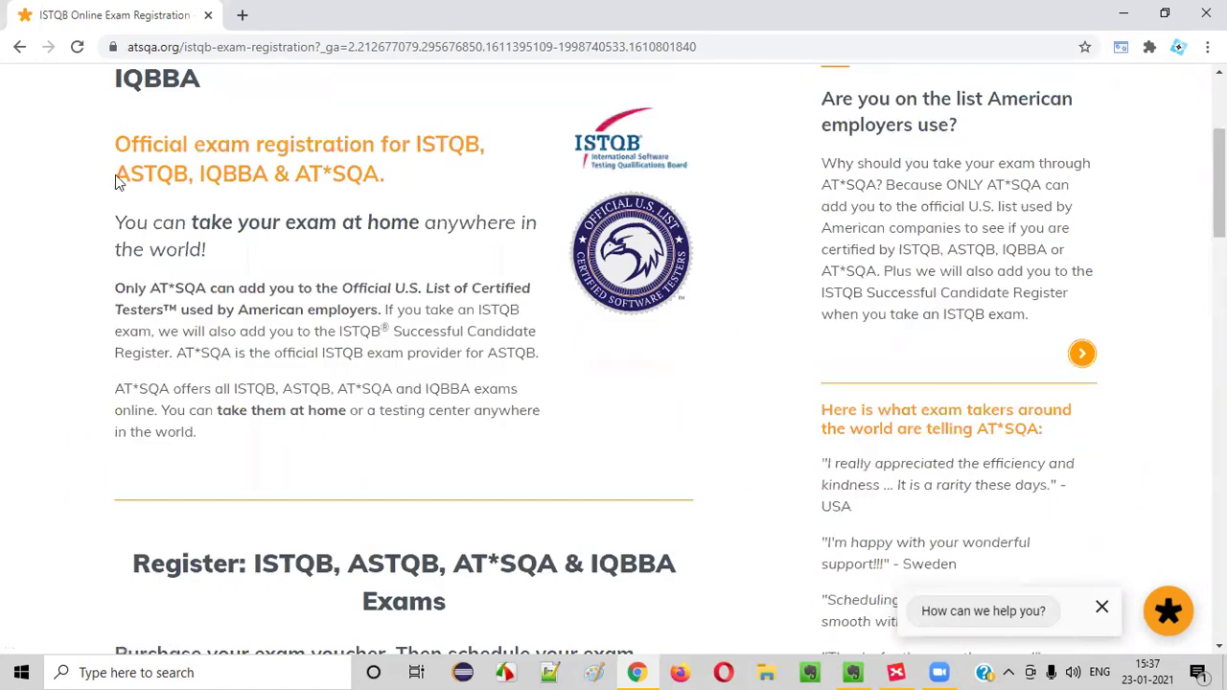
{"action": "scroll", "coordinate": [236, 246], "scroll_direction": "up", "scroll_amount": 3}
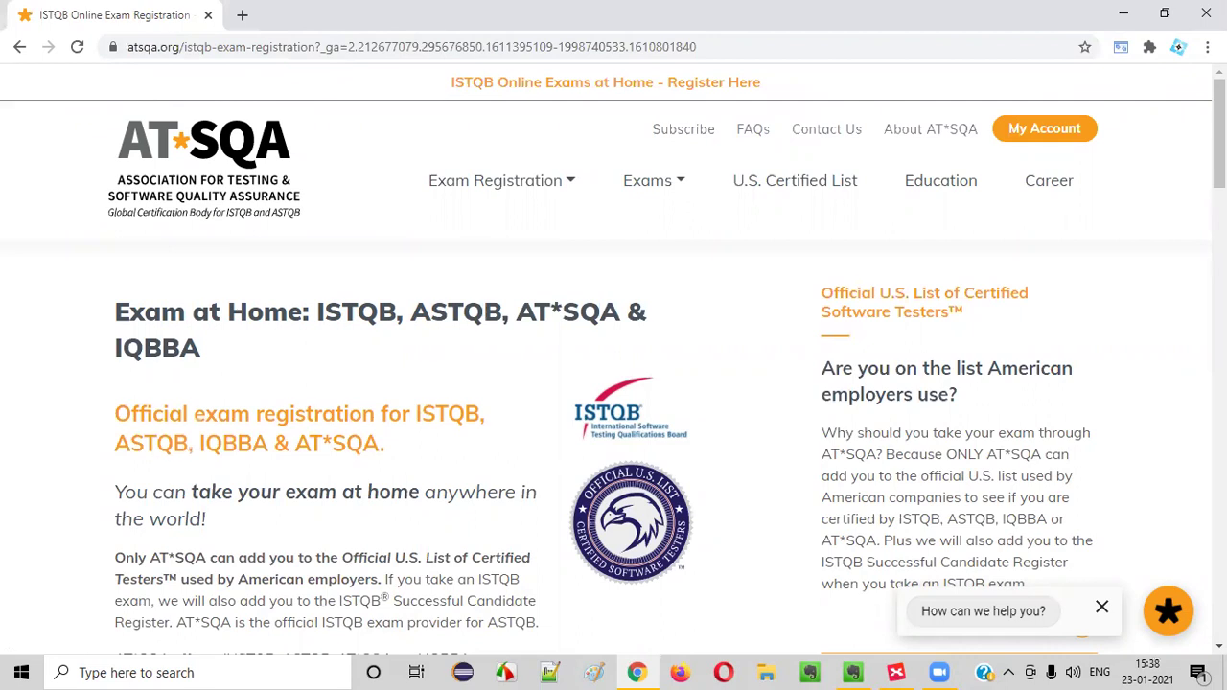
Review Register in India and ISTQB.in in XMind, then return to the Evernote exam-details note.
{"action": "left_click", "coordinate": [897, 672]}
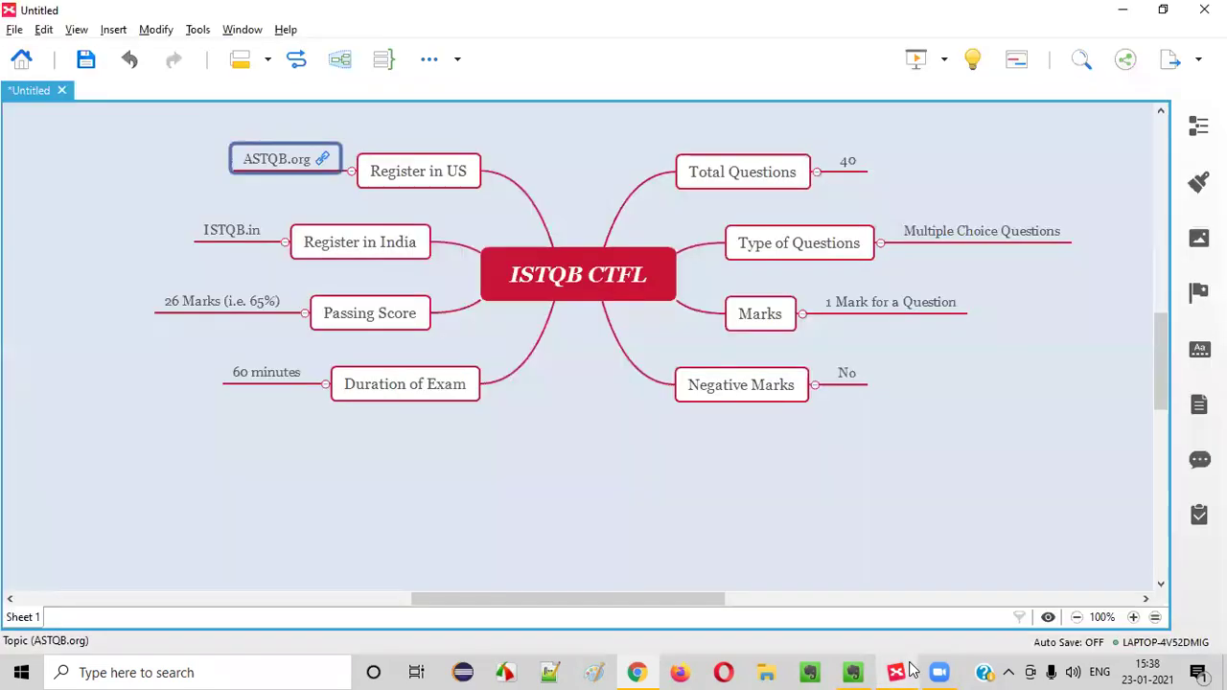
{"action": "left_click", "coordinate": [369, 255]}
{"action": "left_click", "coordinate": [218, 239]}
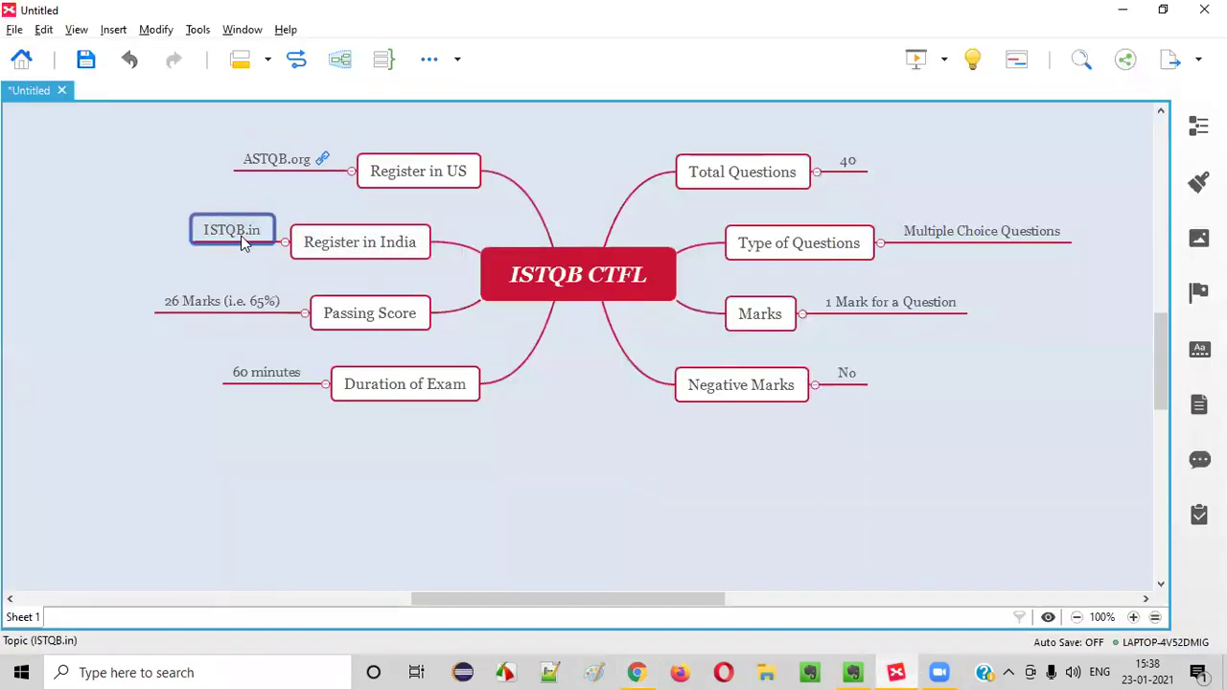
{"action": "left_click", "coordinate": [646, 505]}
{"action": "left_click", "coordinate": [852, 672]}
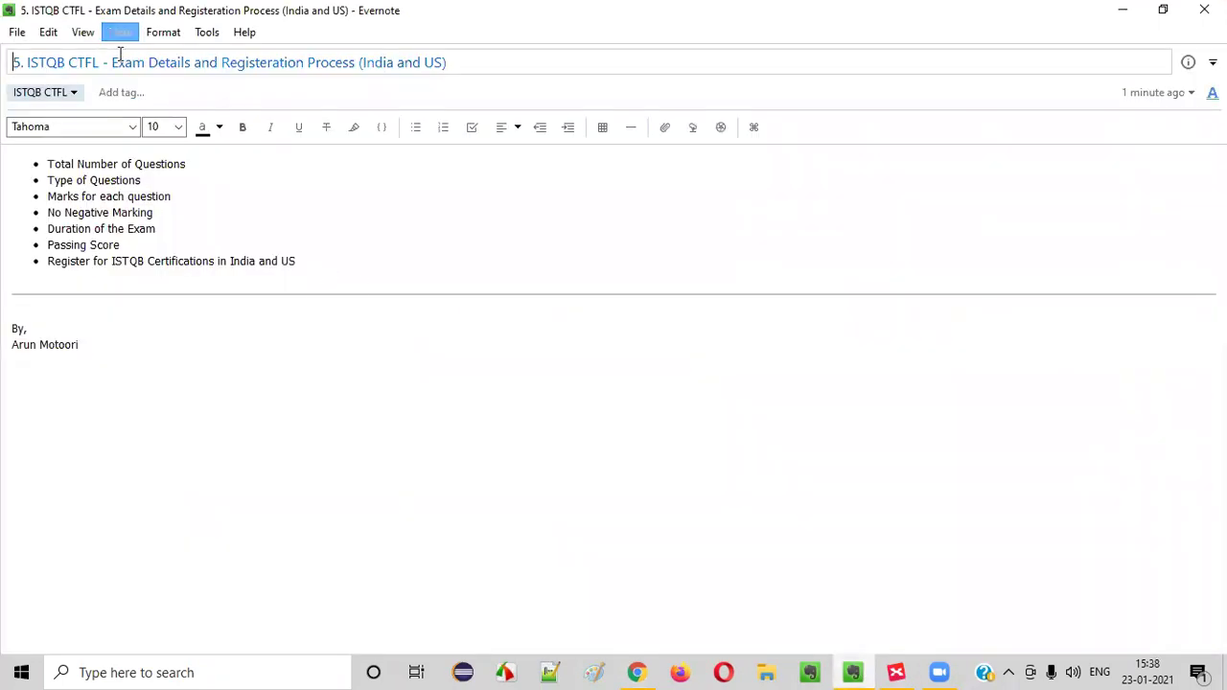
{"action": "left_click_drag", "start_coordinate": [112, 63], "coordinate": [190, 63]}
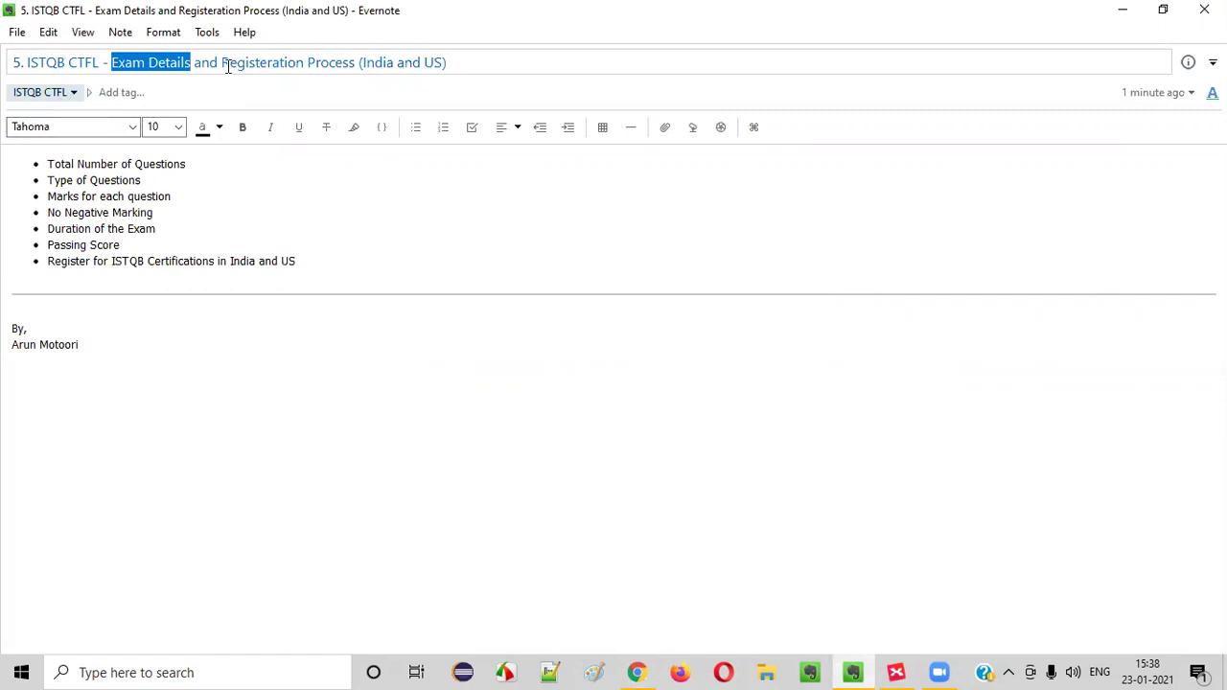
{"action": "left_click_drag", "start_coordinate": [222, 62], "coordinate": [452, 62]}
{"action": "left_click", "coordinate": [448, 286]}
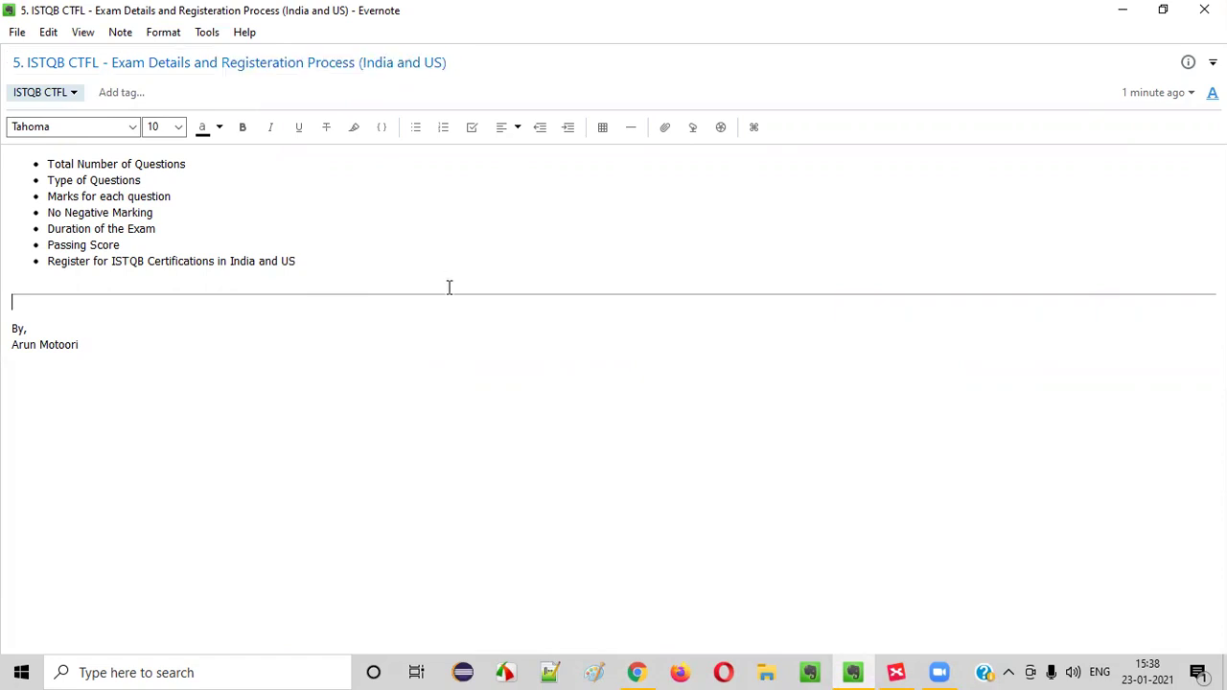